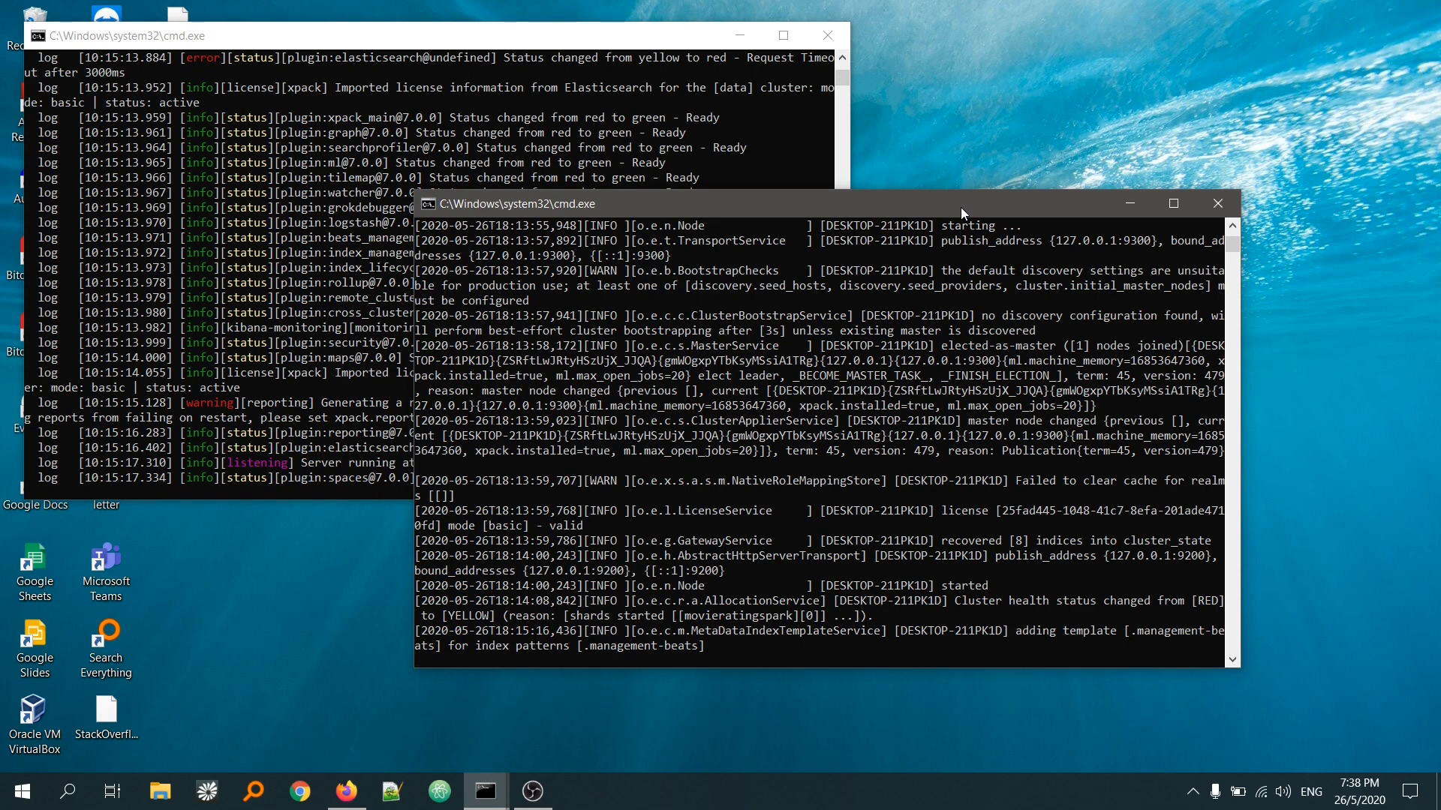
Step: Switch to Firefox and open Kibana at localhost:5601
left_click(359, 794)
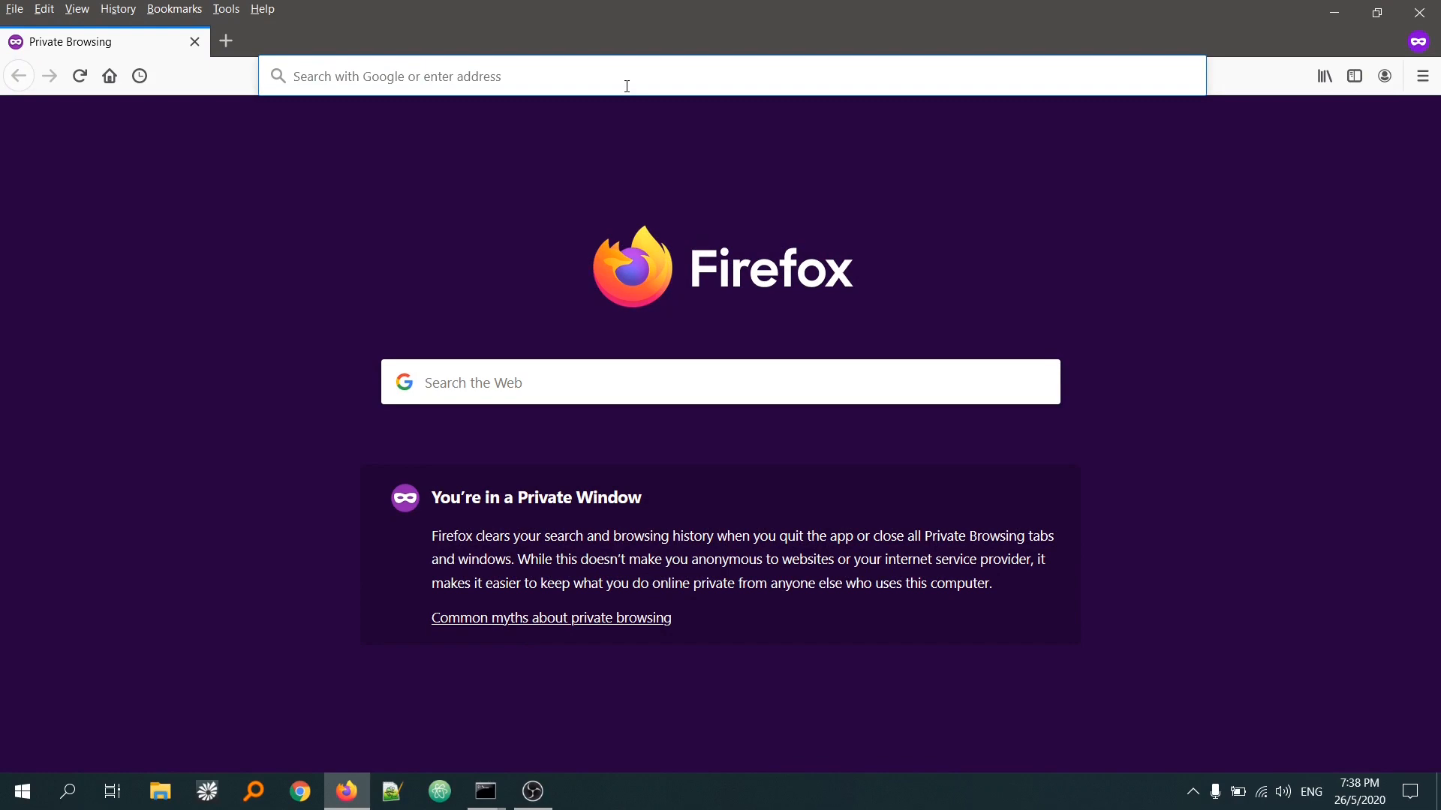
type("localhost:5601/")
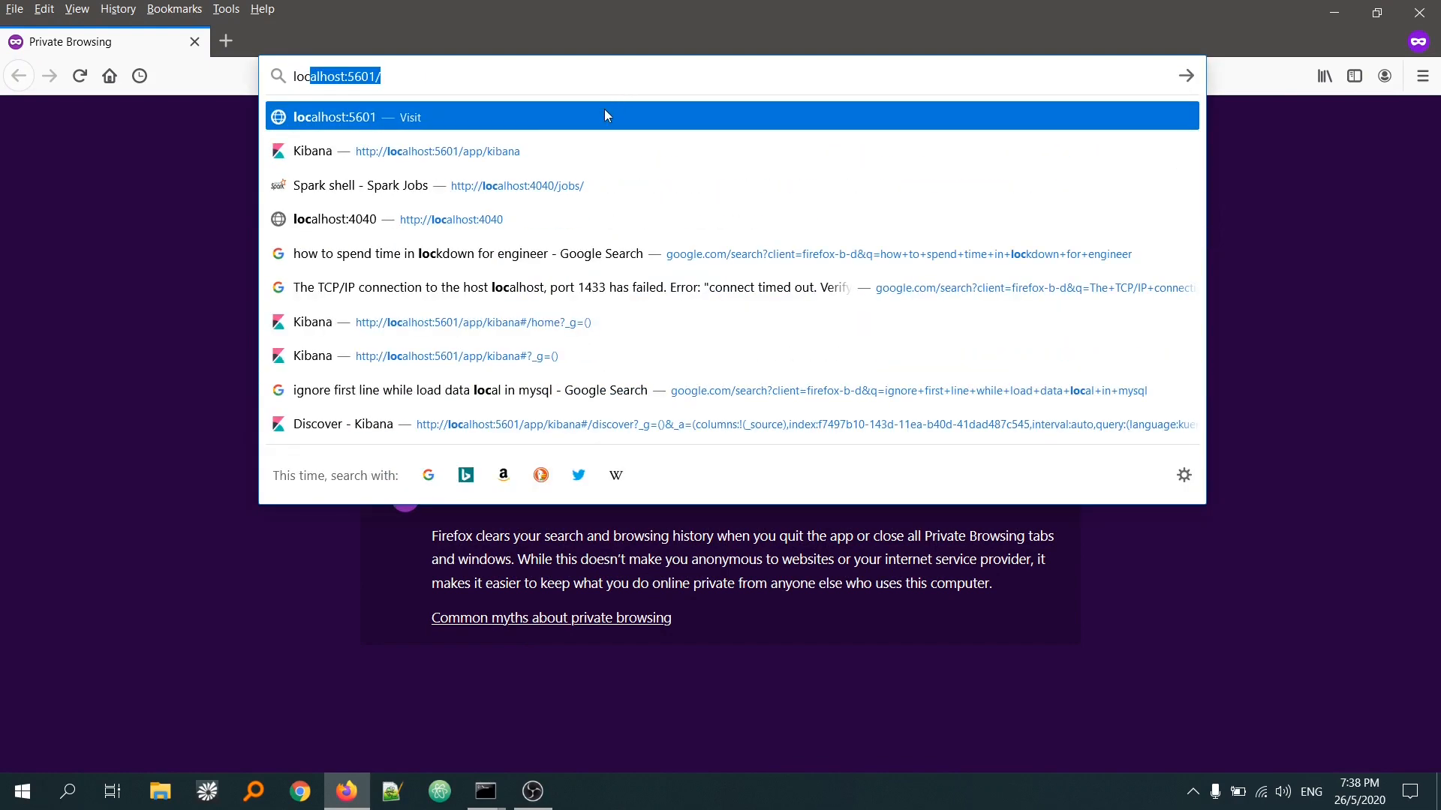
left_click(605, 110)
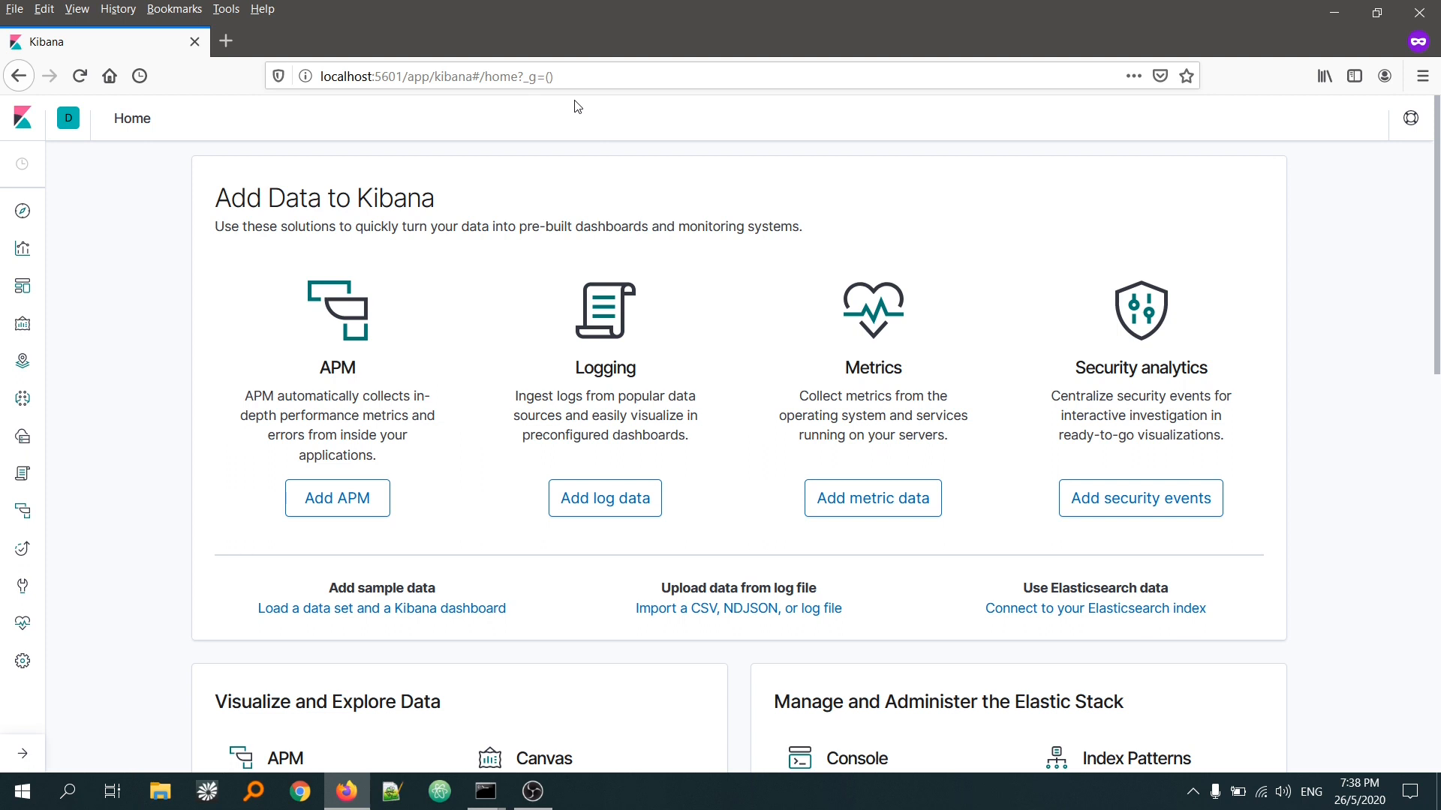
Step: Show the usedcarspark index pattern's documents in Discover with the time range set to This month
left_click(21, 220)
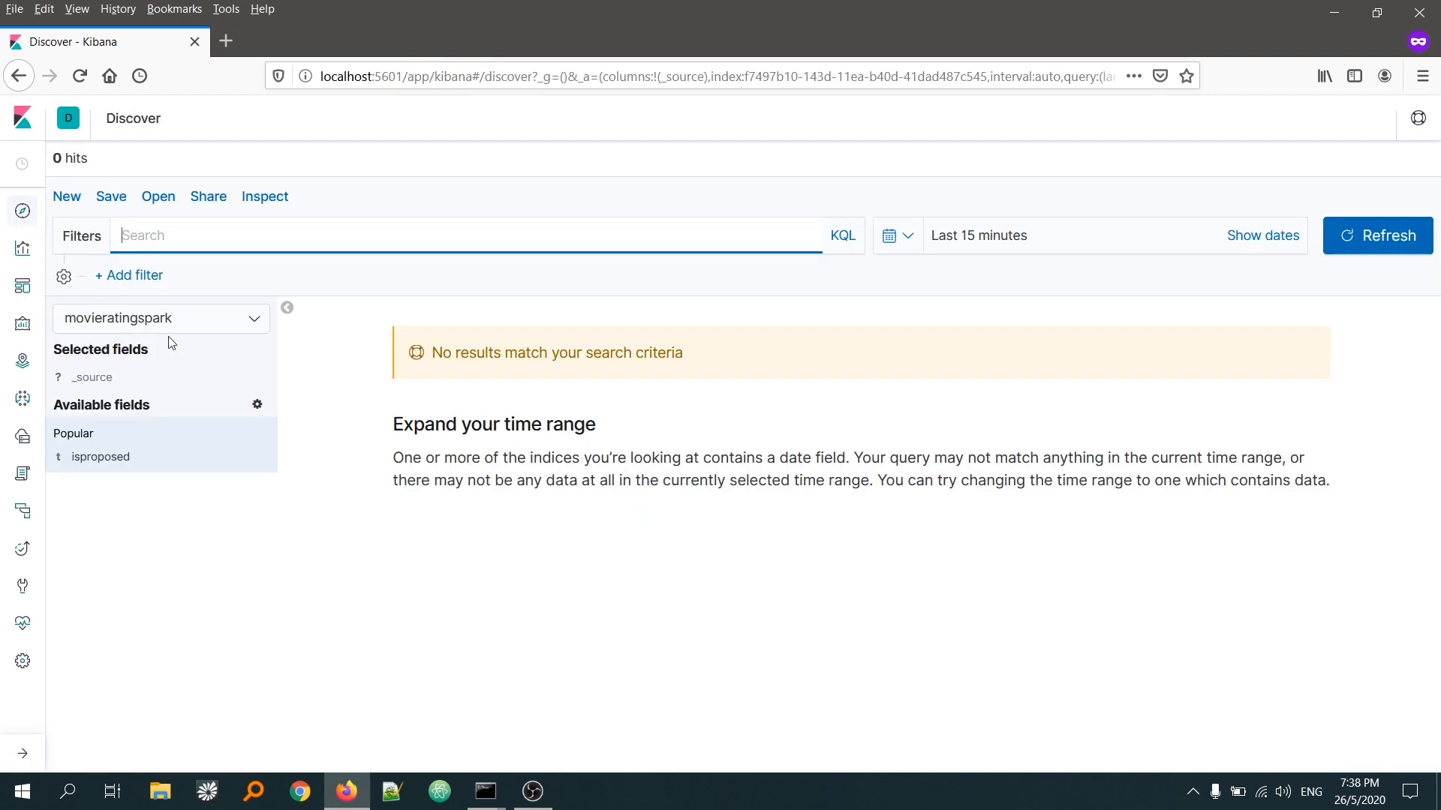
left_click(187, 327)
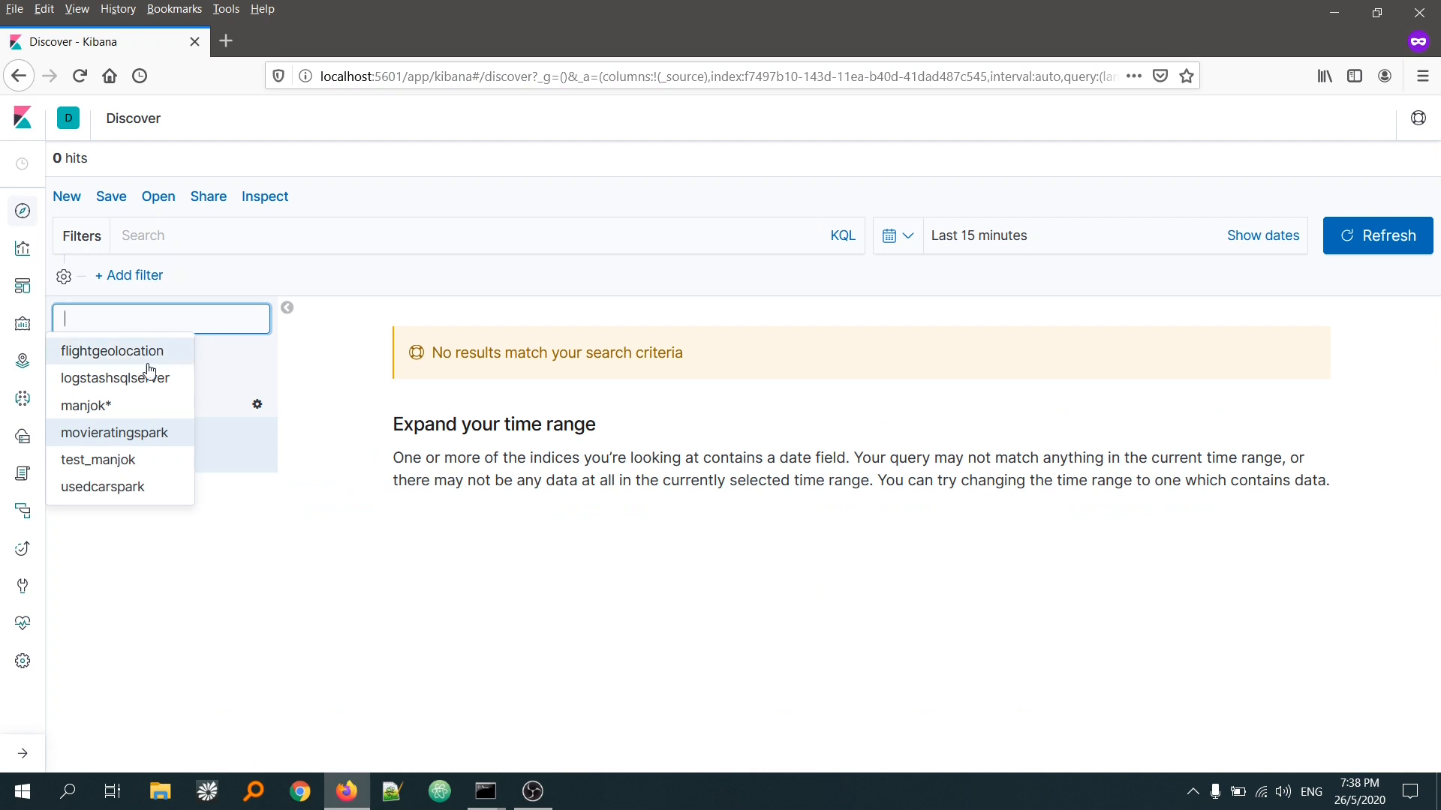
left_click(103, 494)
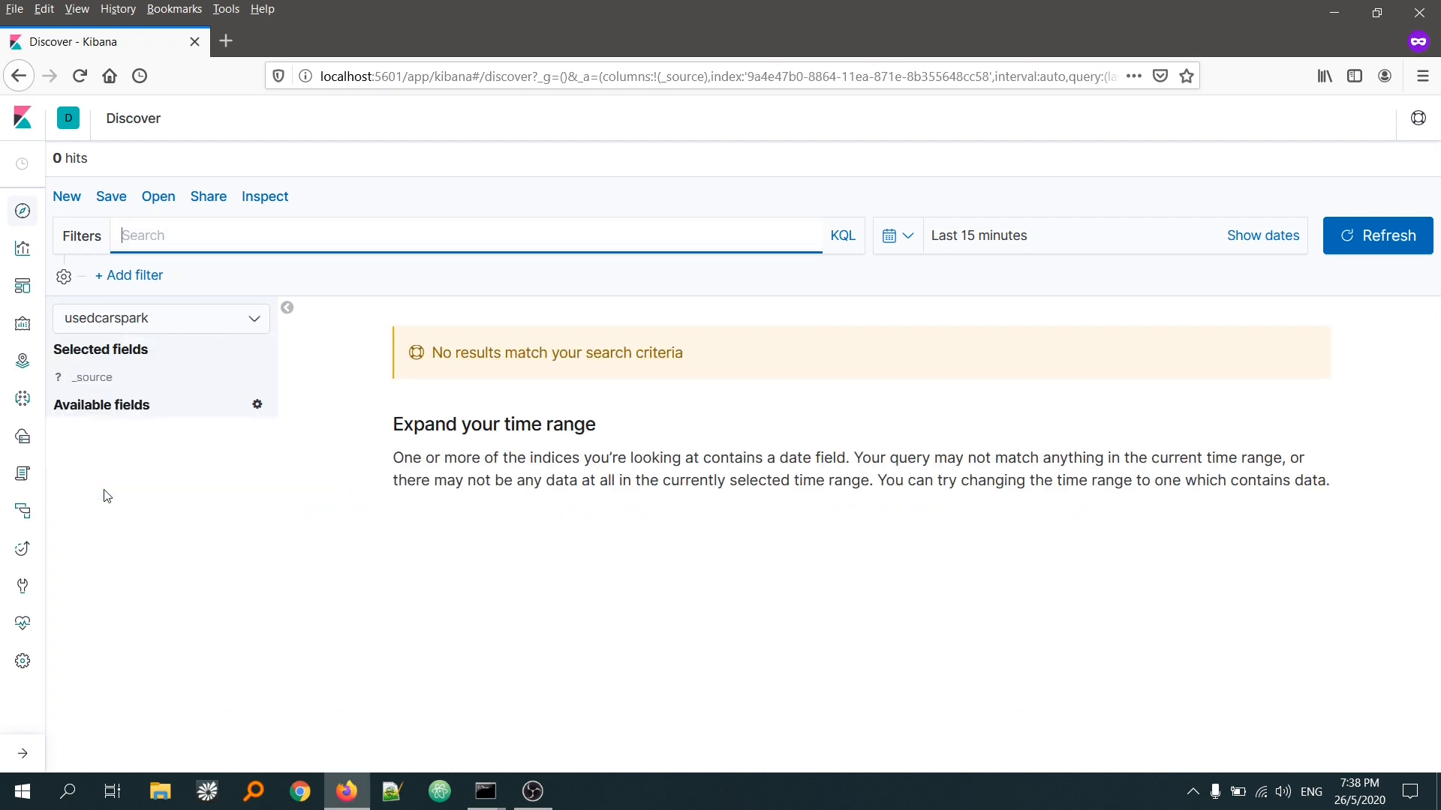
left_click(894, 241)
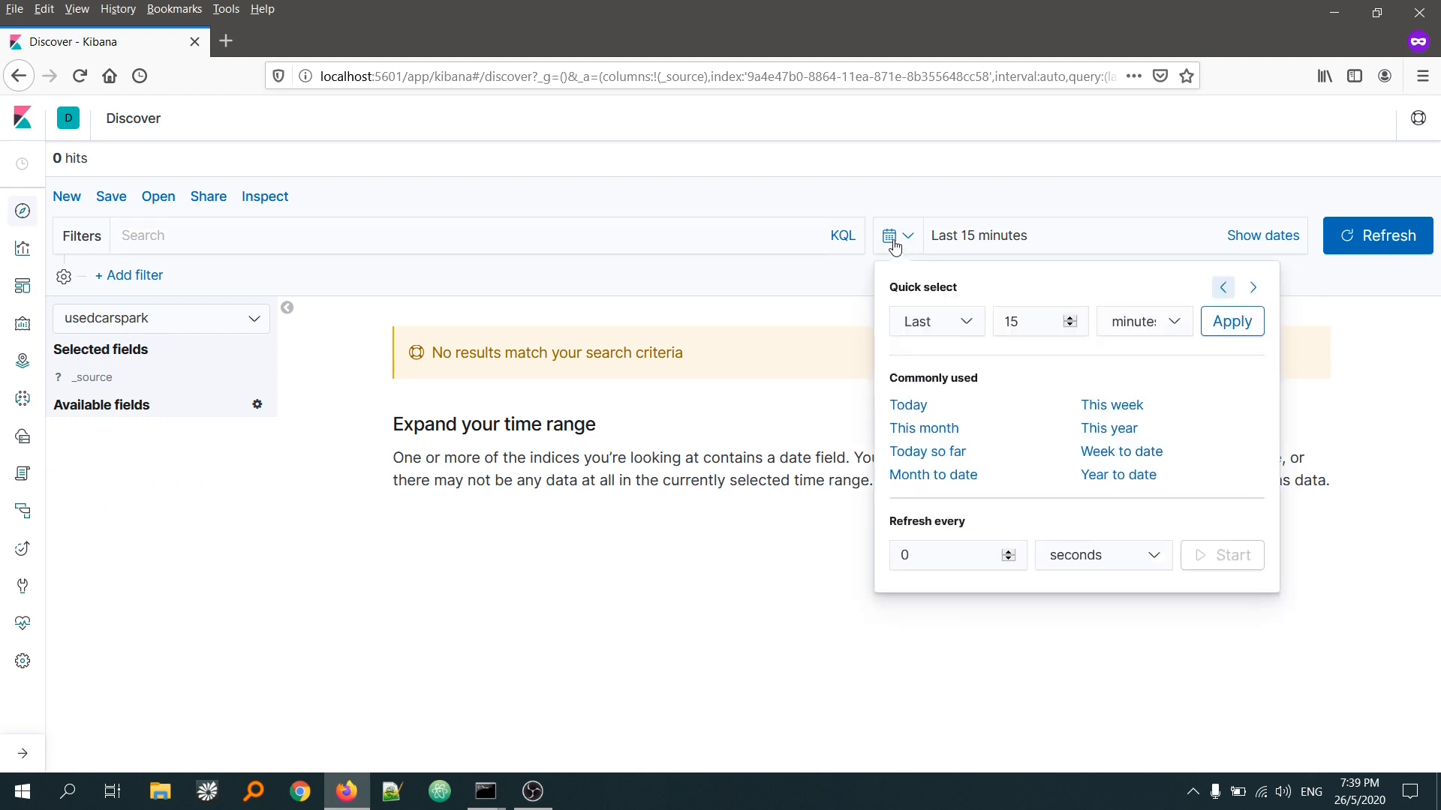
left_click(931, 433)
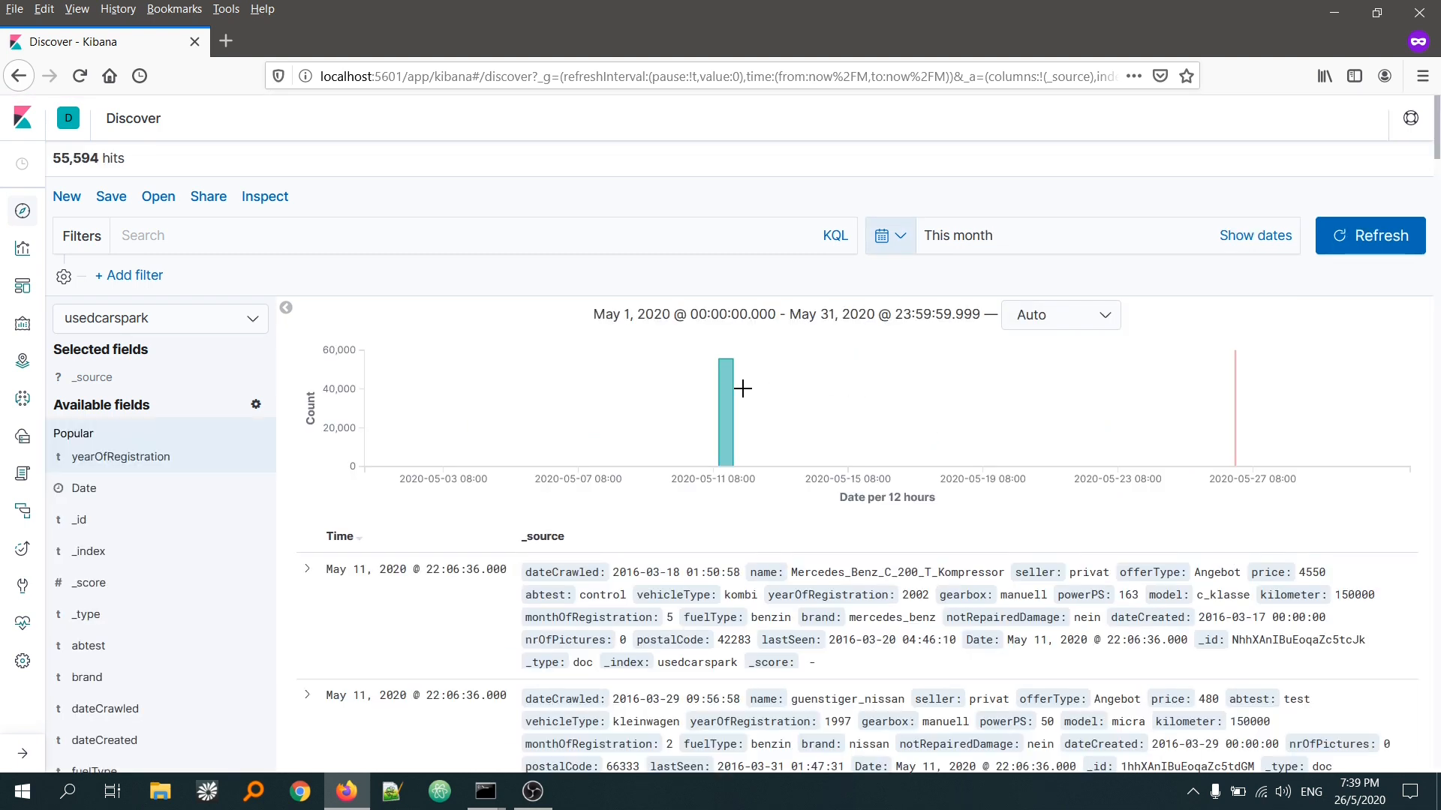
Step: Check the document count in the Discover histogram and expand the first usedcarspark document
mouse_move(730, 399)
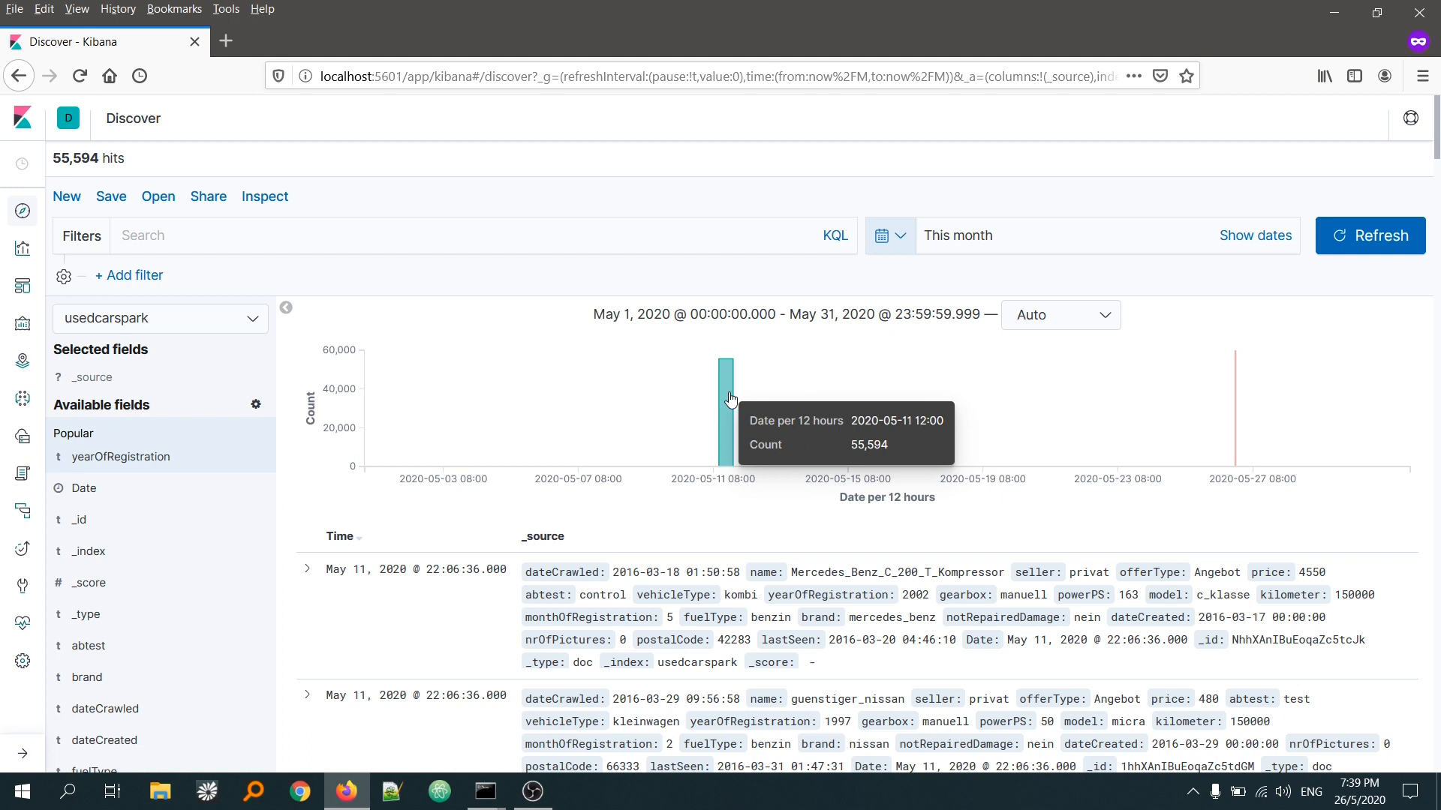
scroll(353, 312, "down", 4)
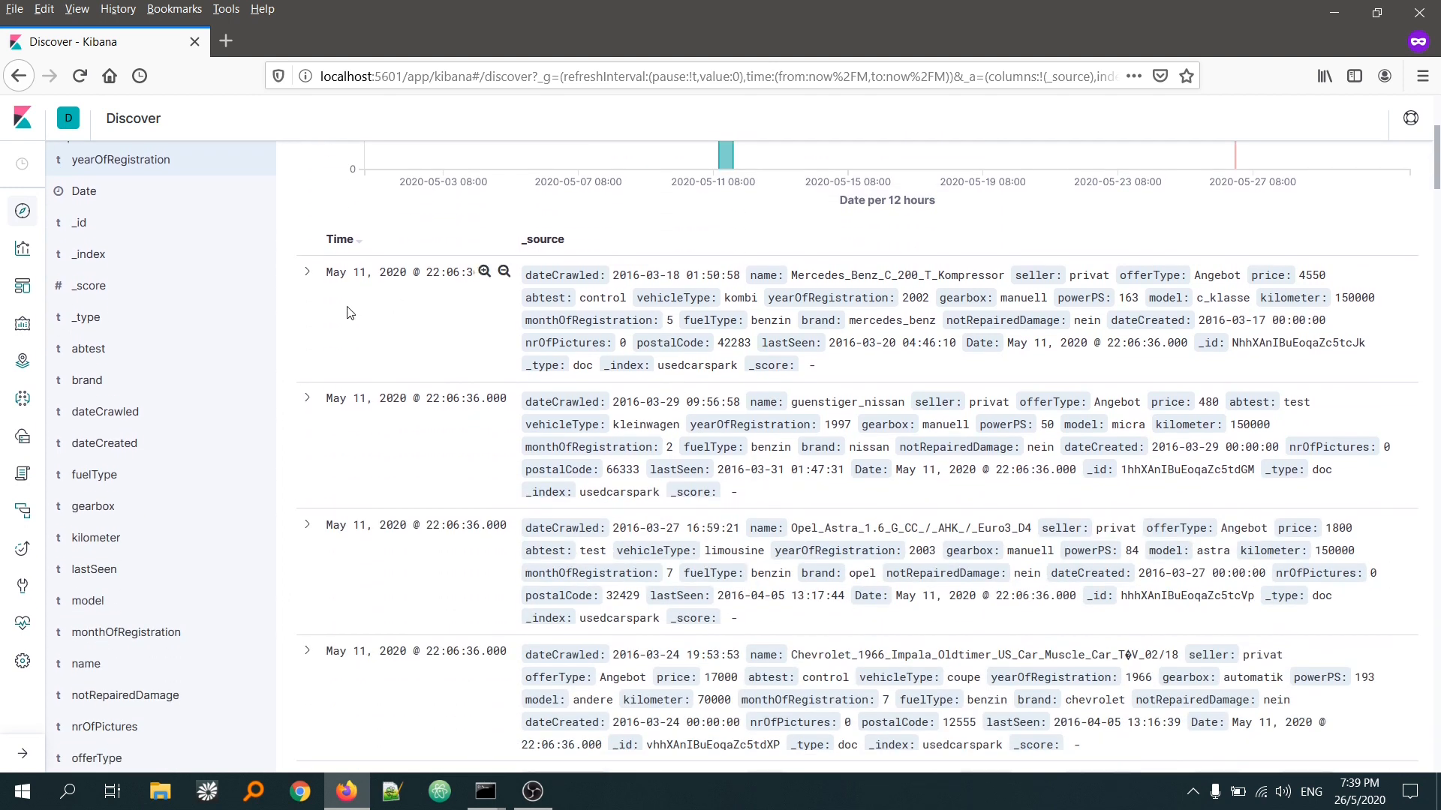
left_click(307, 274)
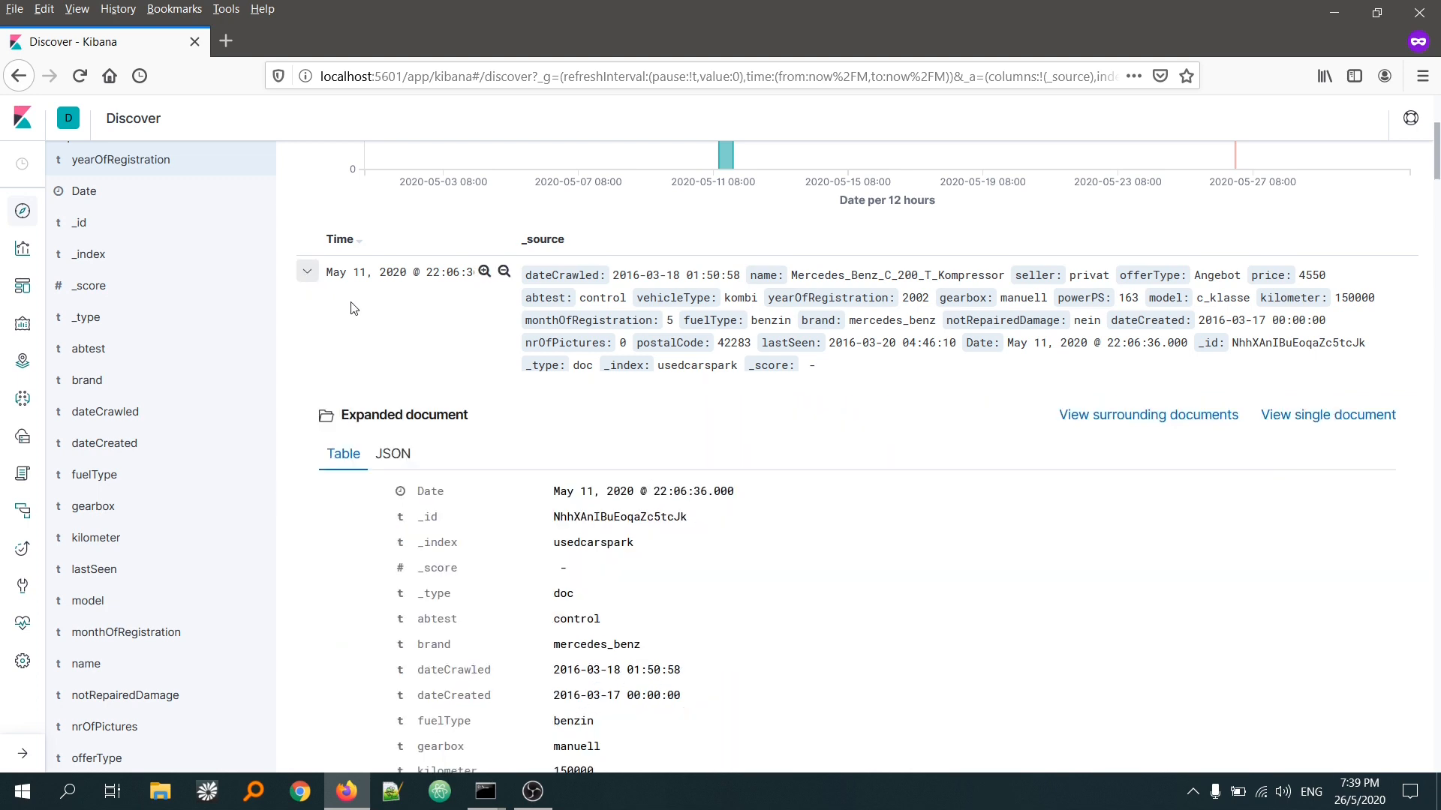
Step: Examine the expanded document's fields, including _index, _type, brand, fuelType, gearbox, monthOfRegistration and yearOfRegistration
scroll(354, 311, "down", 3)
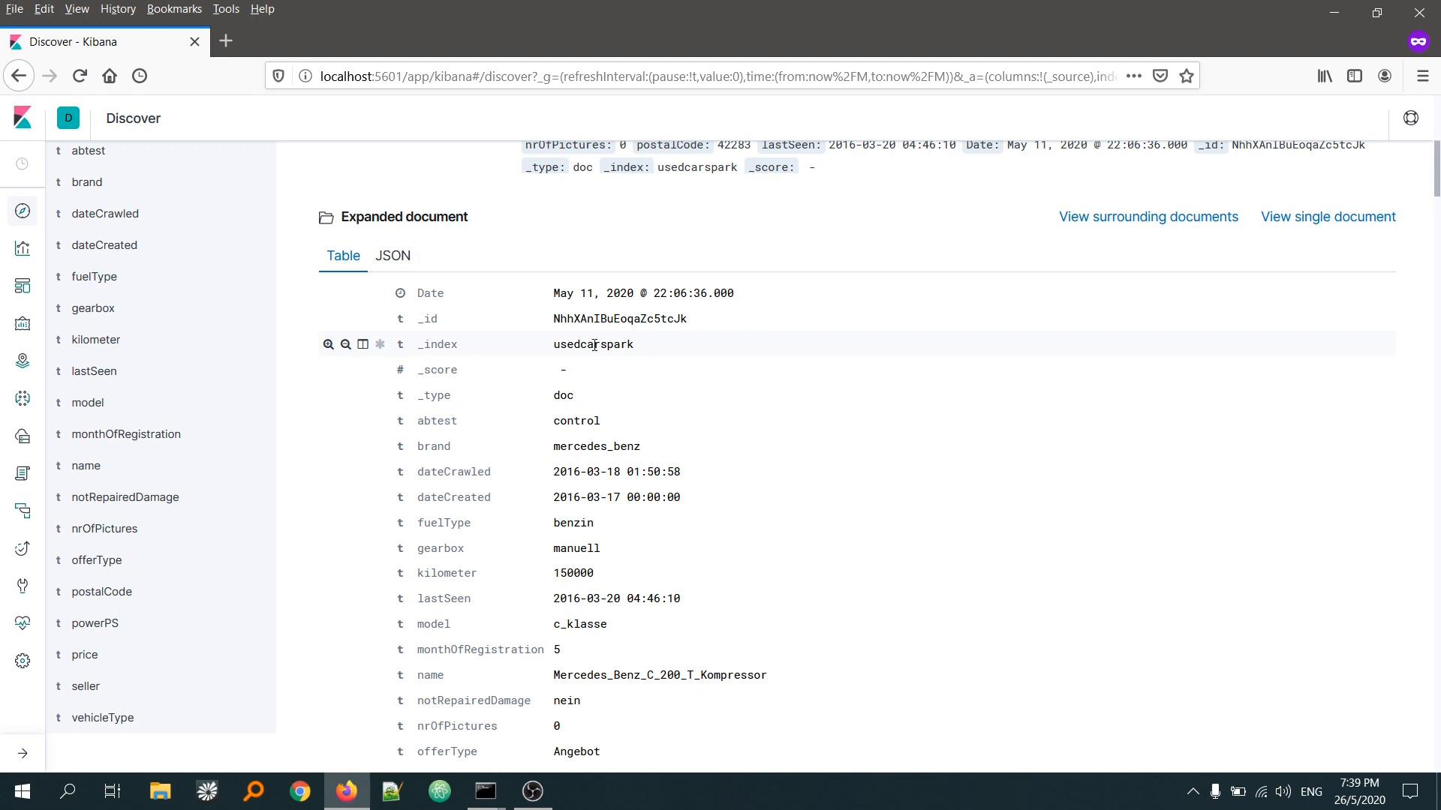
double_click(594, 345)
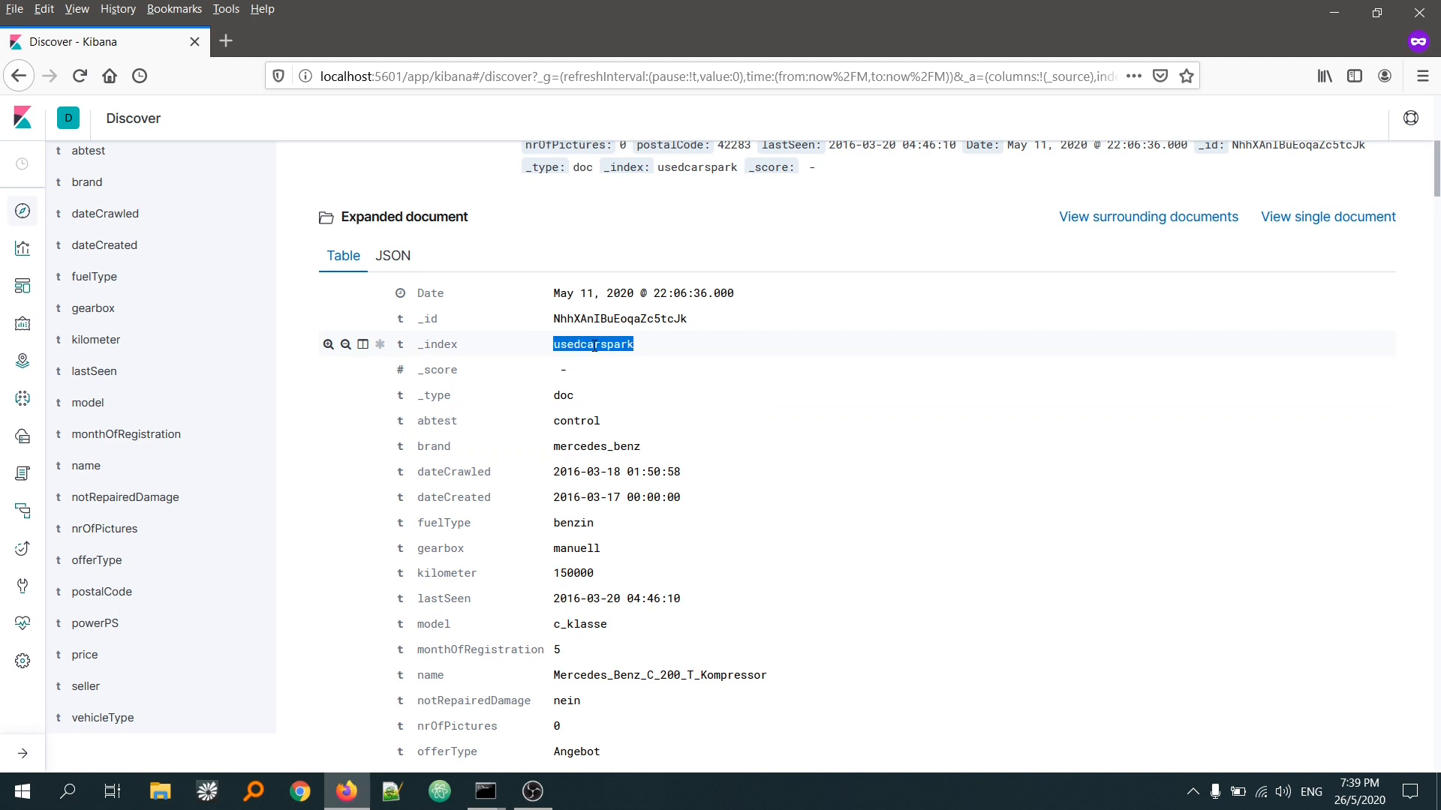
double_click(567, 397)
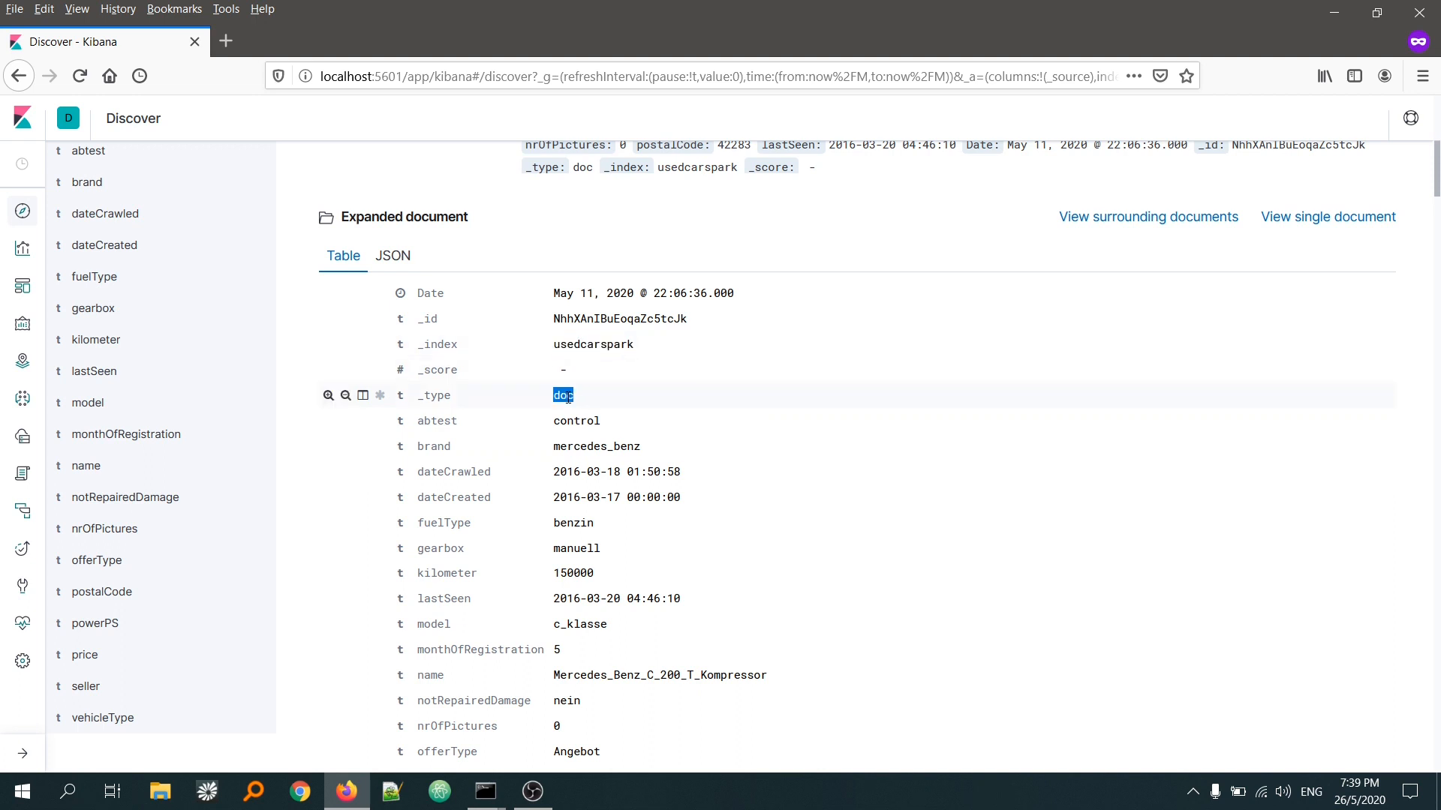
double_click(584, 447)
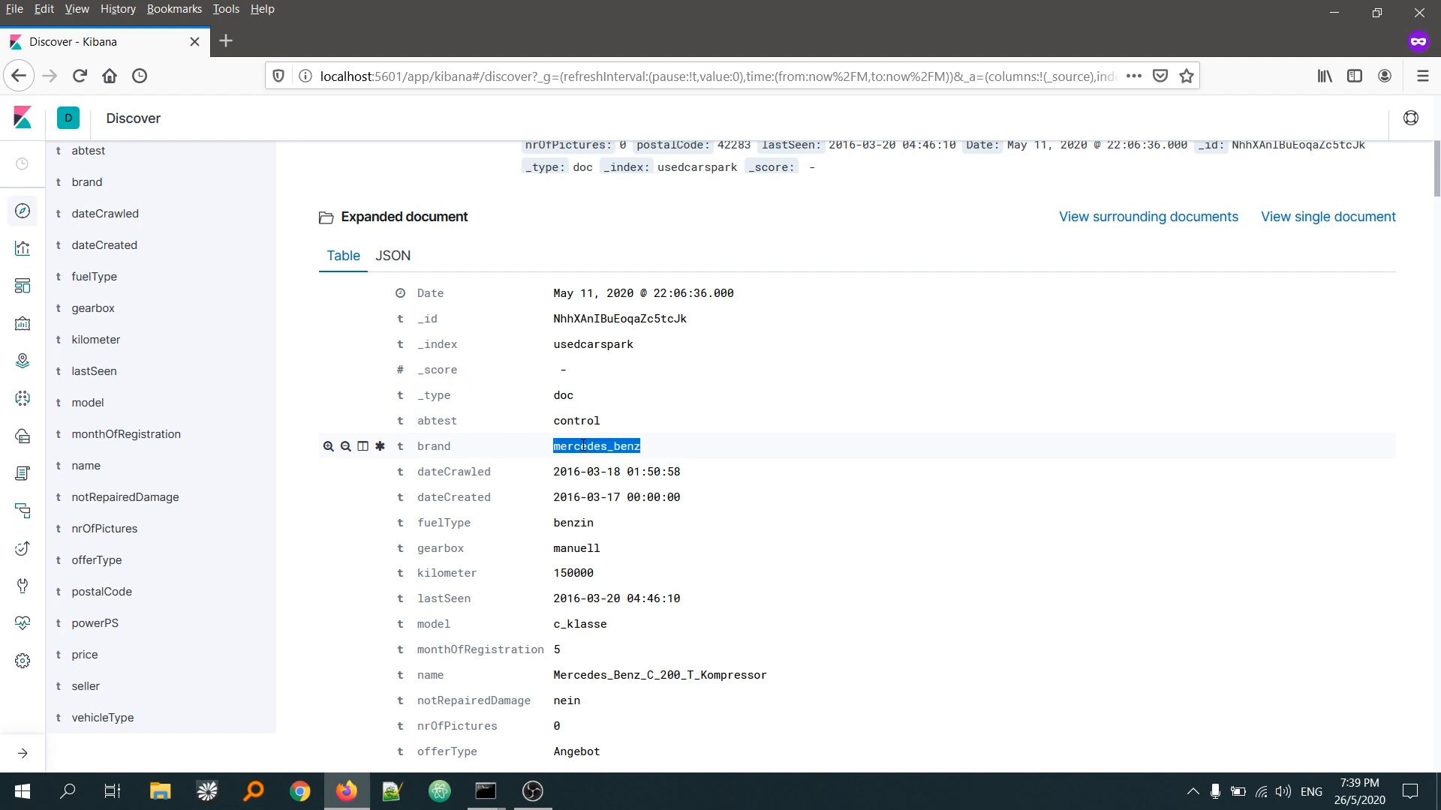
double_click(574, 523)
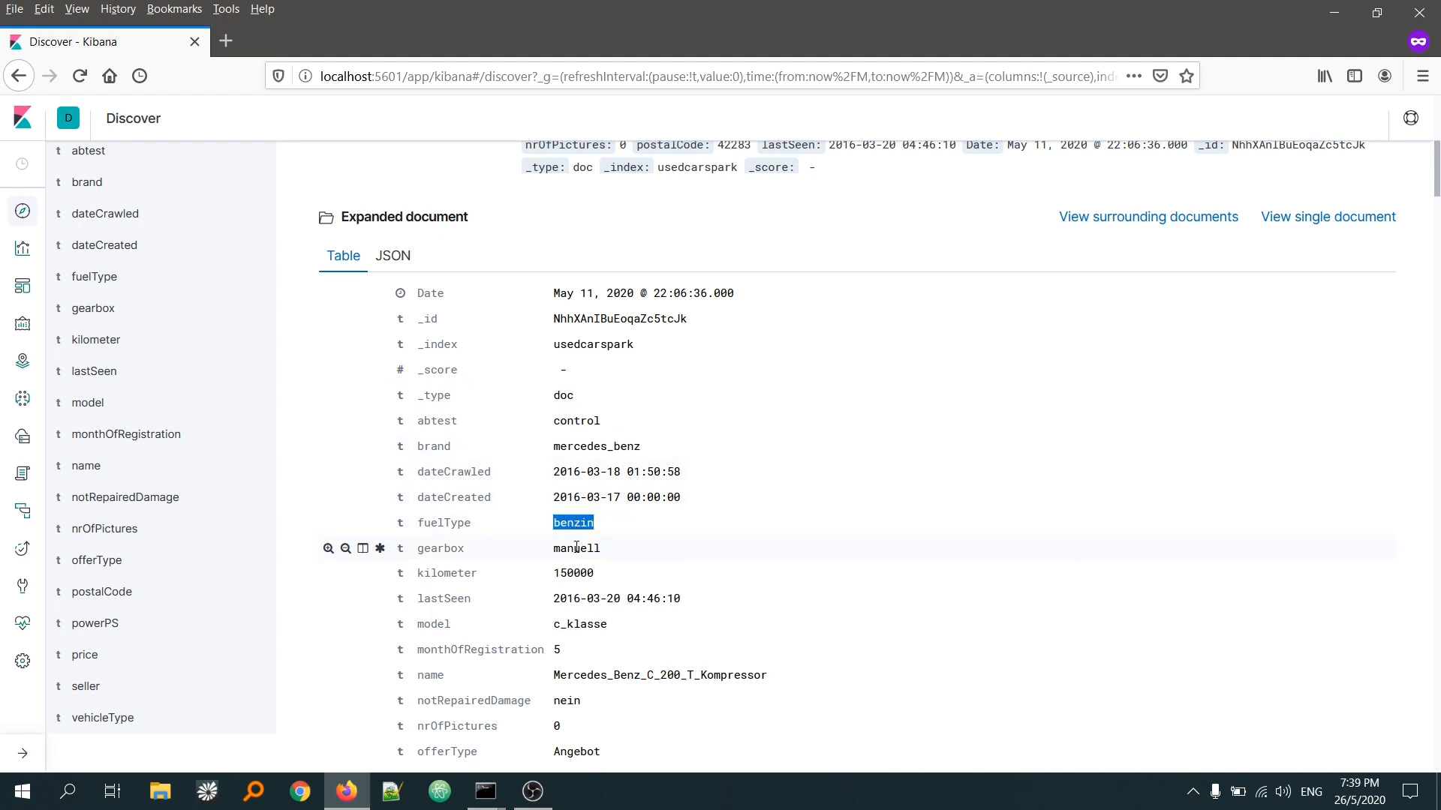
double_click(576, 549)
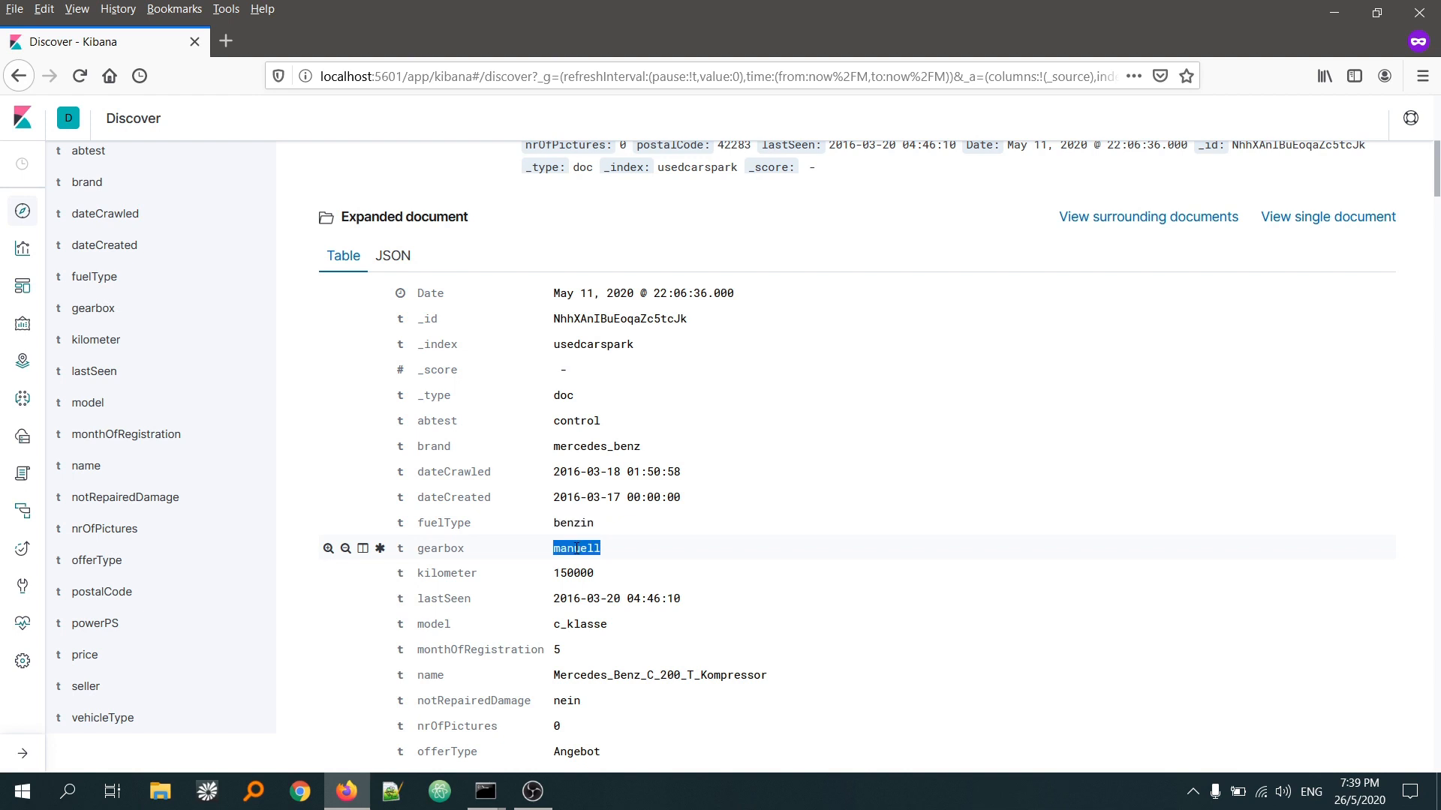
scroll(578, 554, "down", 1)
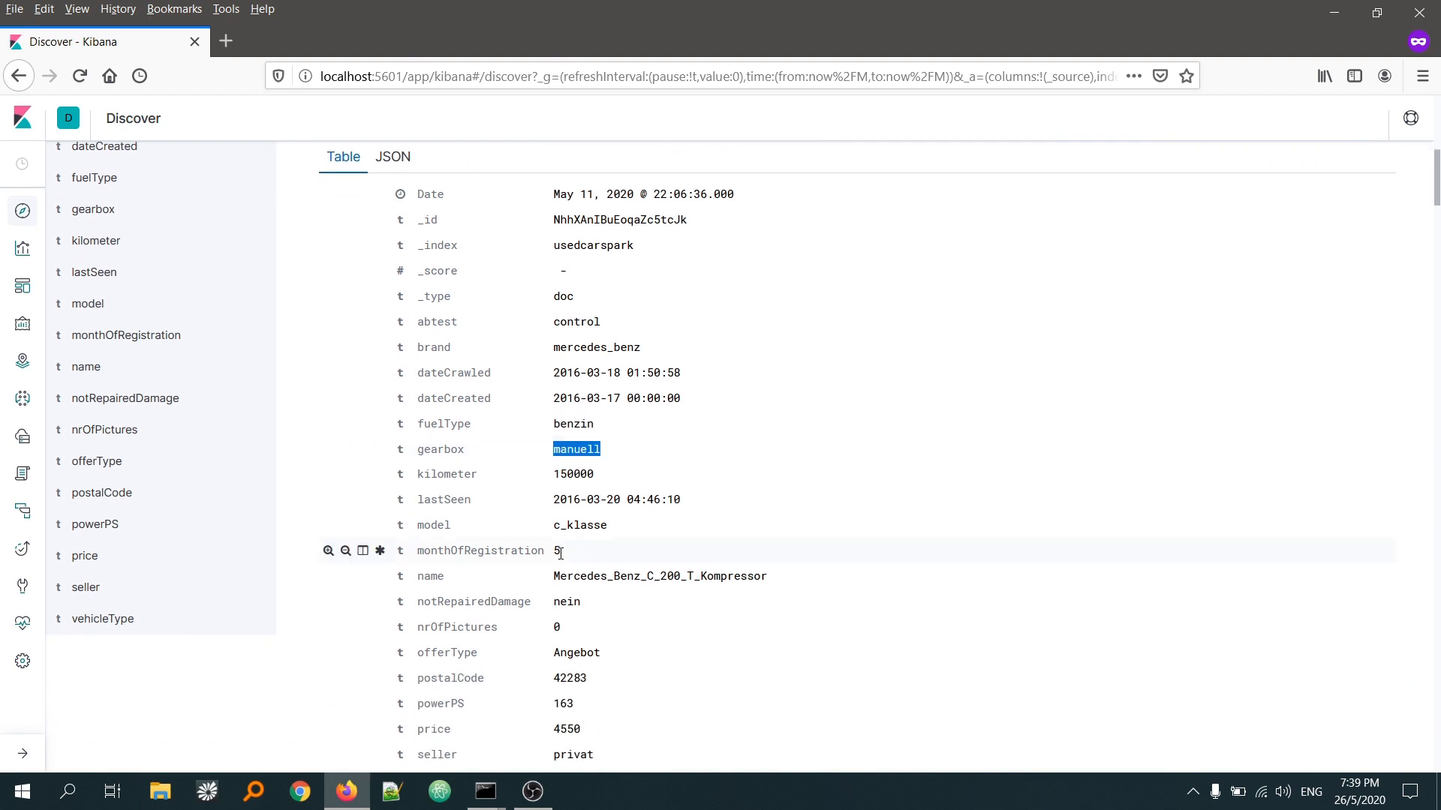
double_click(557, 550)
scroll(559, 569, "down", 1)
scroll(560, 568, "down", 1)
double_click(564, 607)
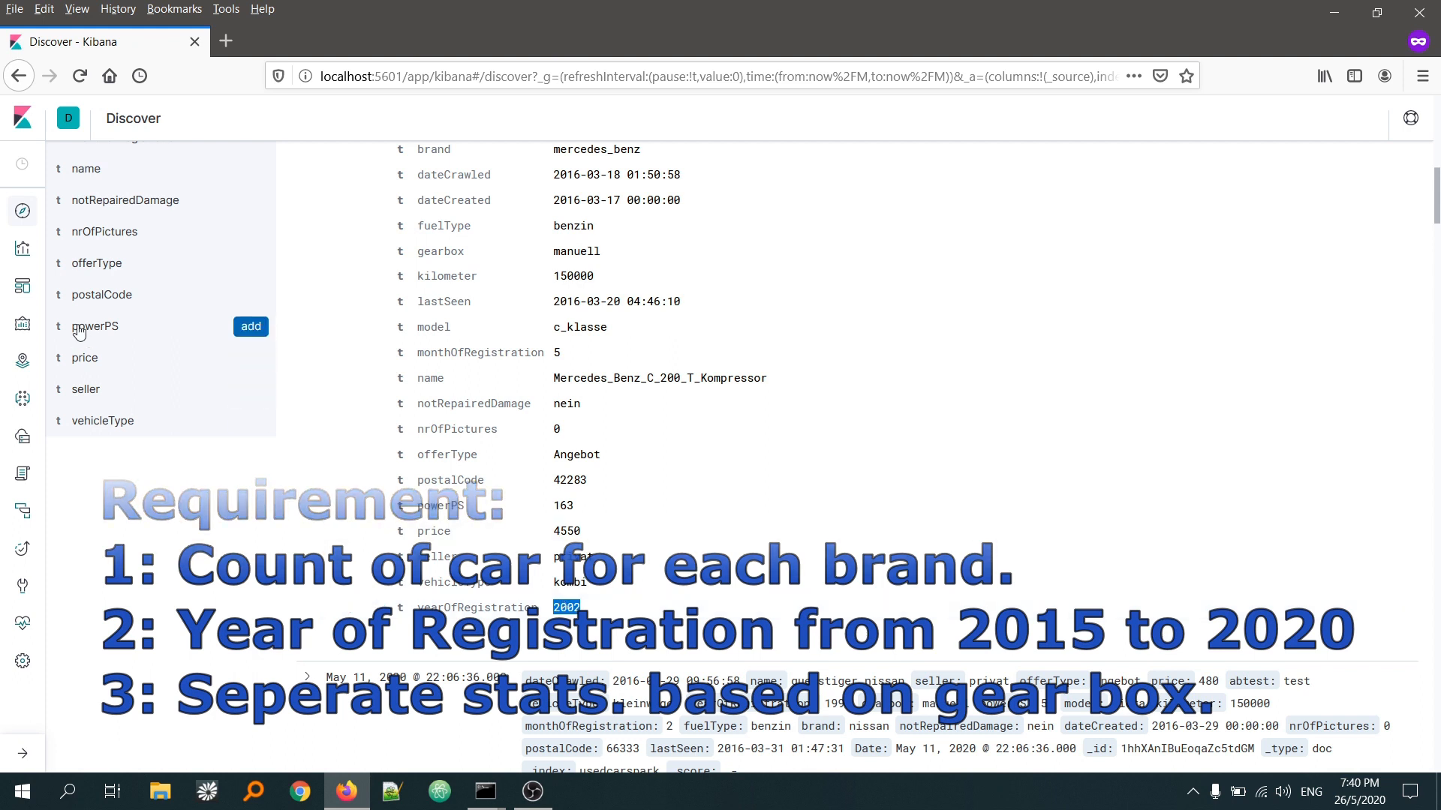
Step: Create a new Vertical Bar visualization using the usedcarspark index pattern as its source
left_click(23, 250)
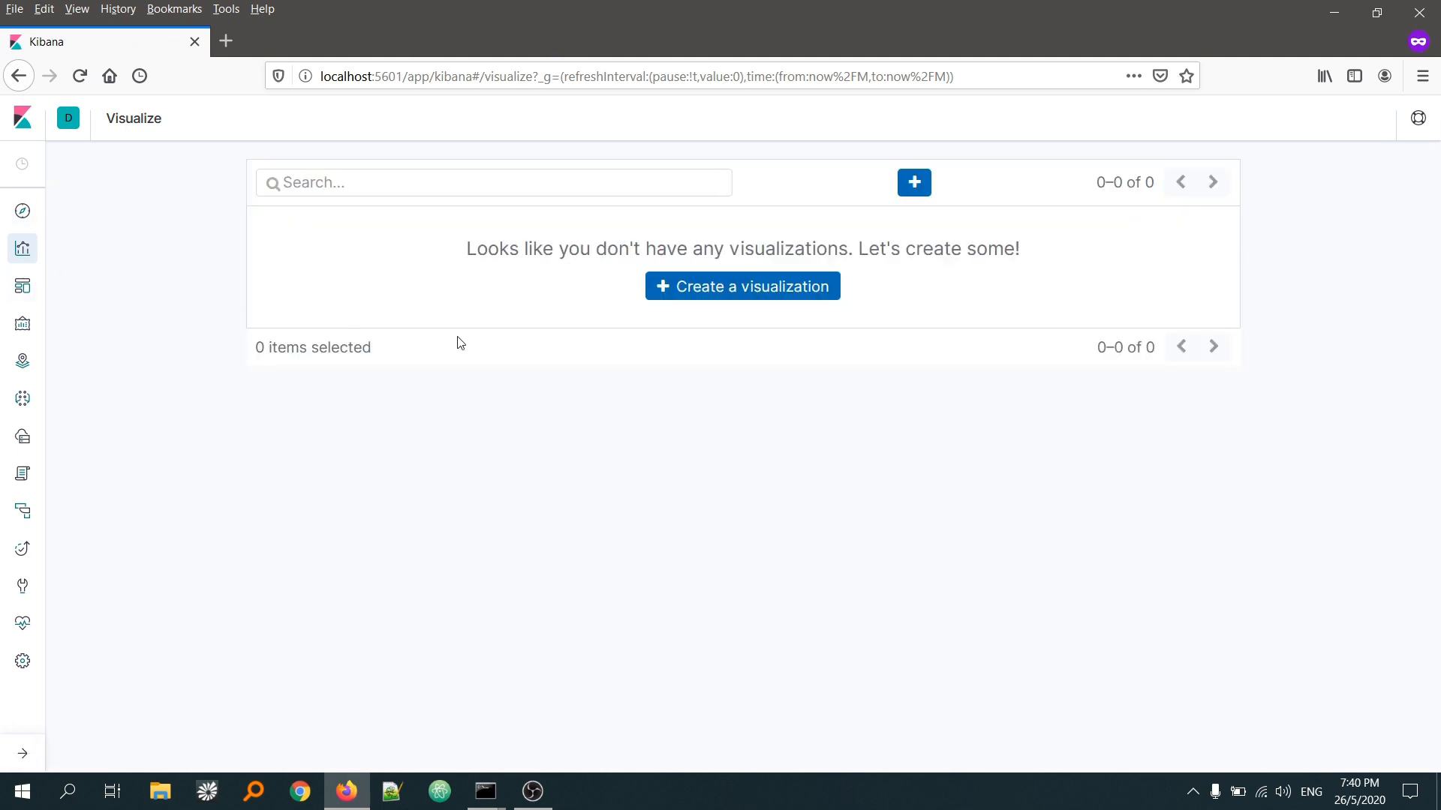
left_click(741, 297)
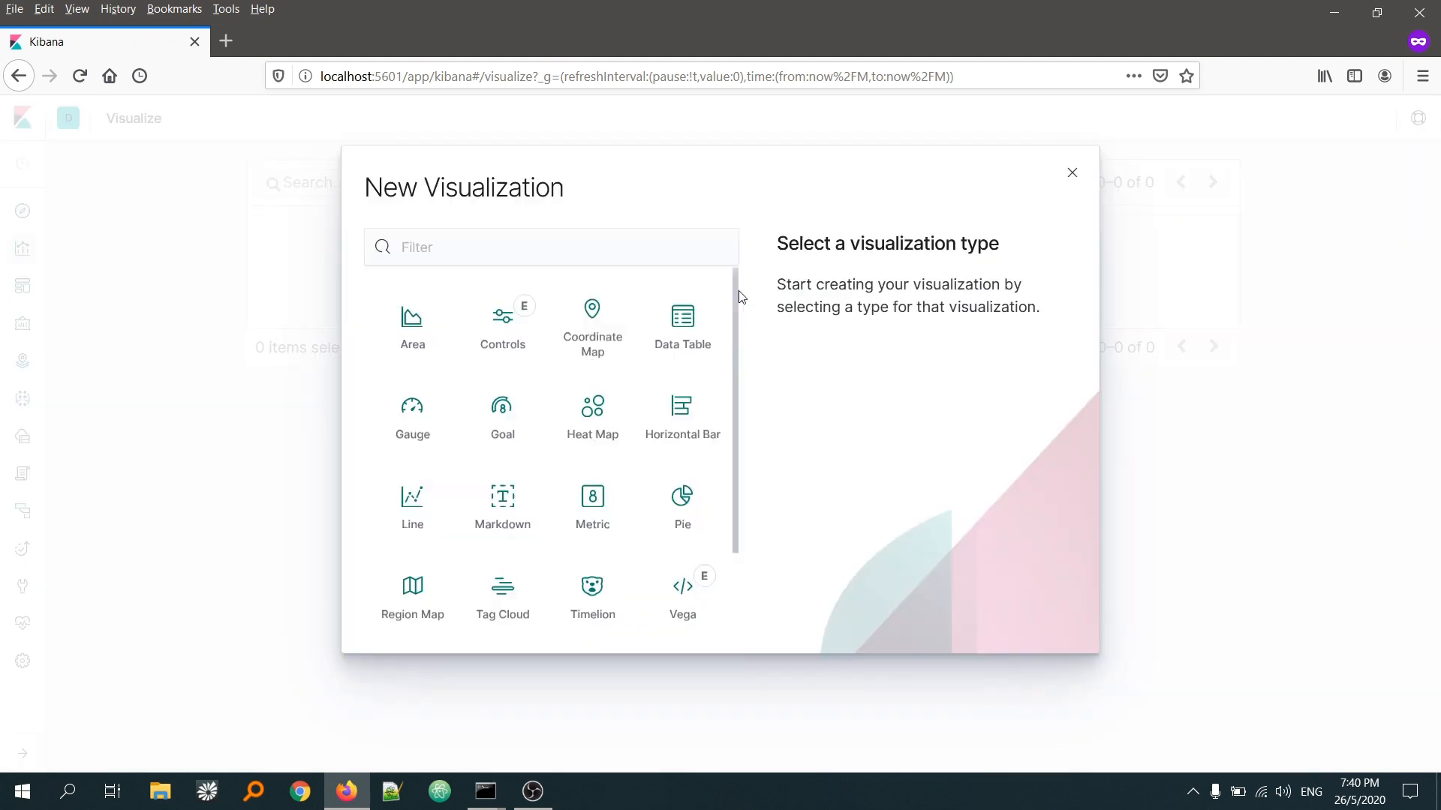
scroll(674, 375, "down", 1)
scroll(673, 375, "down", 2)
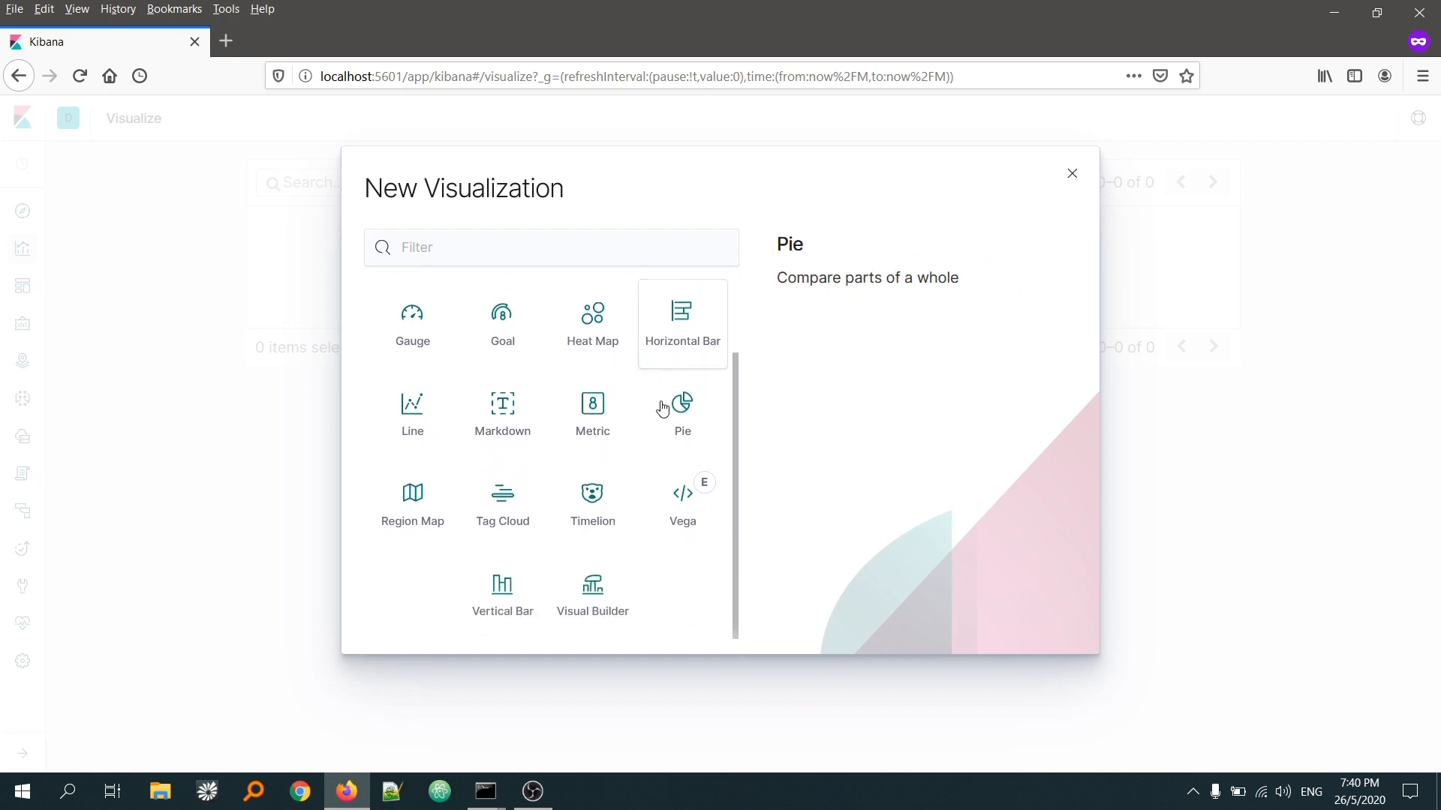
left_click(509, 603)
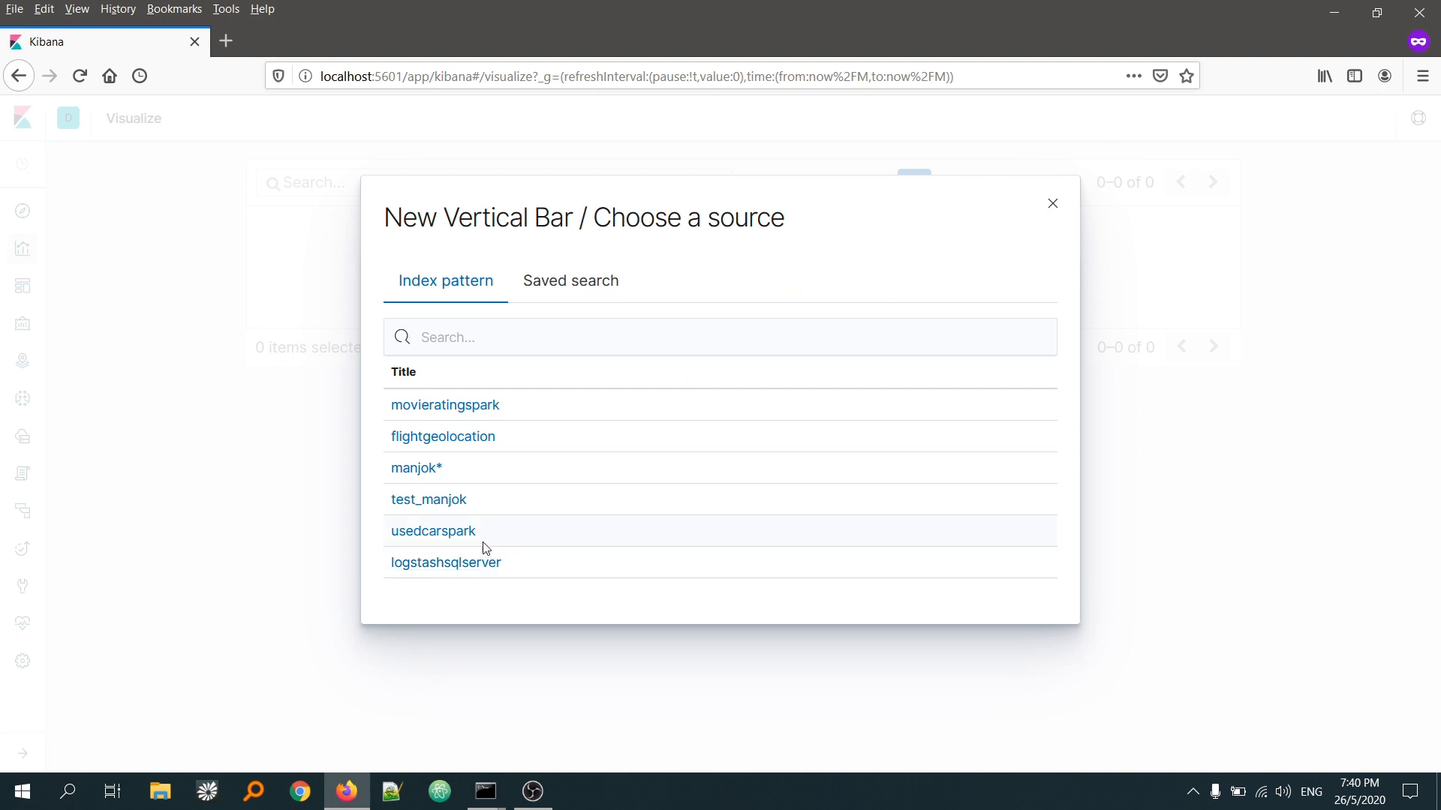
left_click(420, 534)
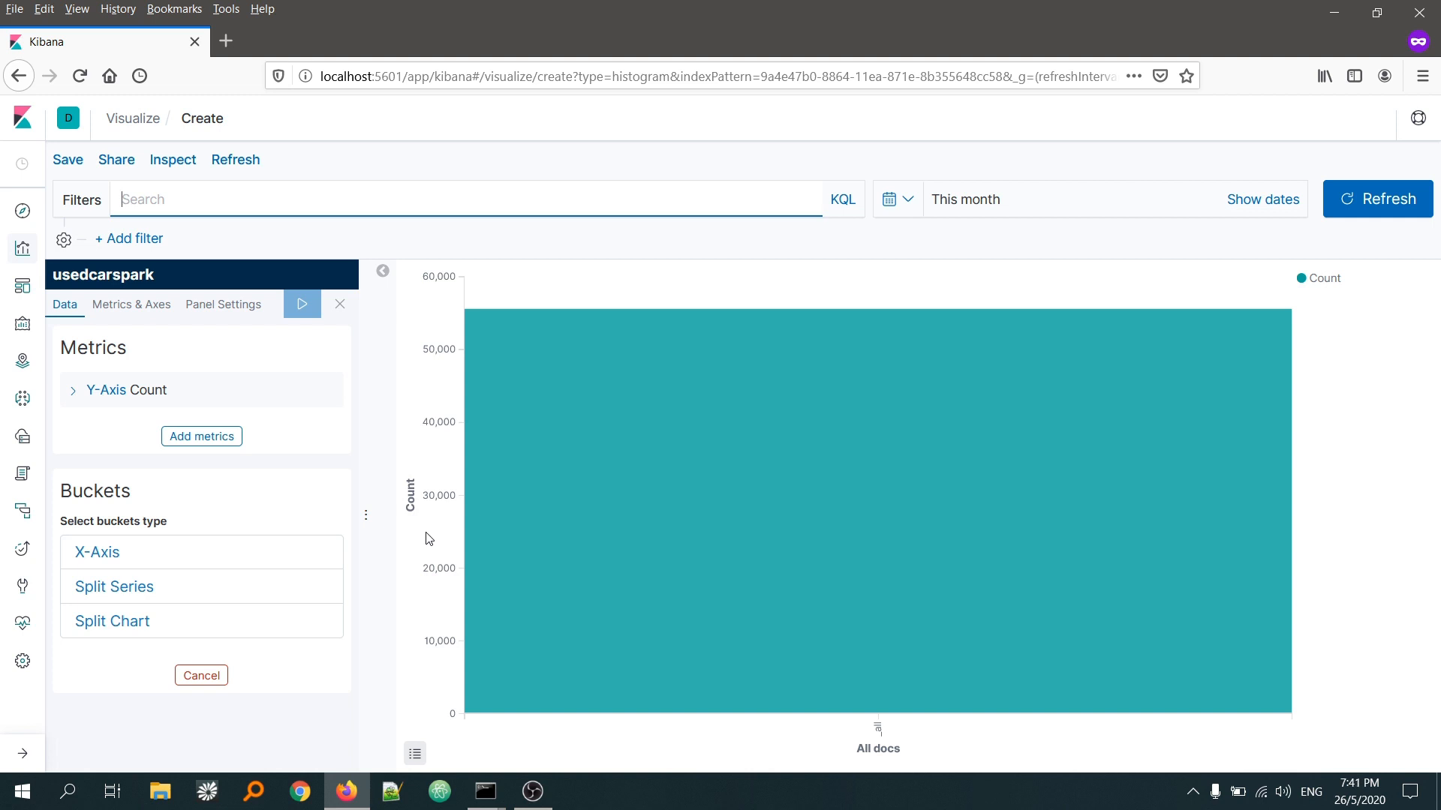
left_click(870, 750)
left_click_drag(873, 750, 864, 749)
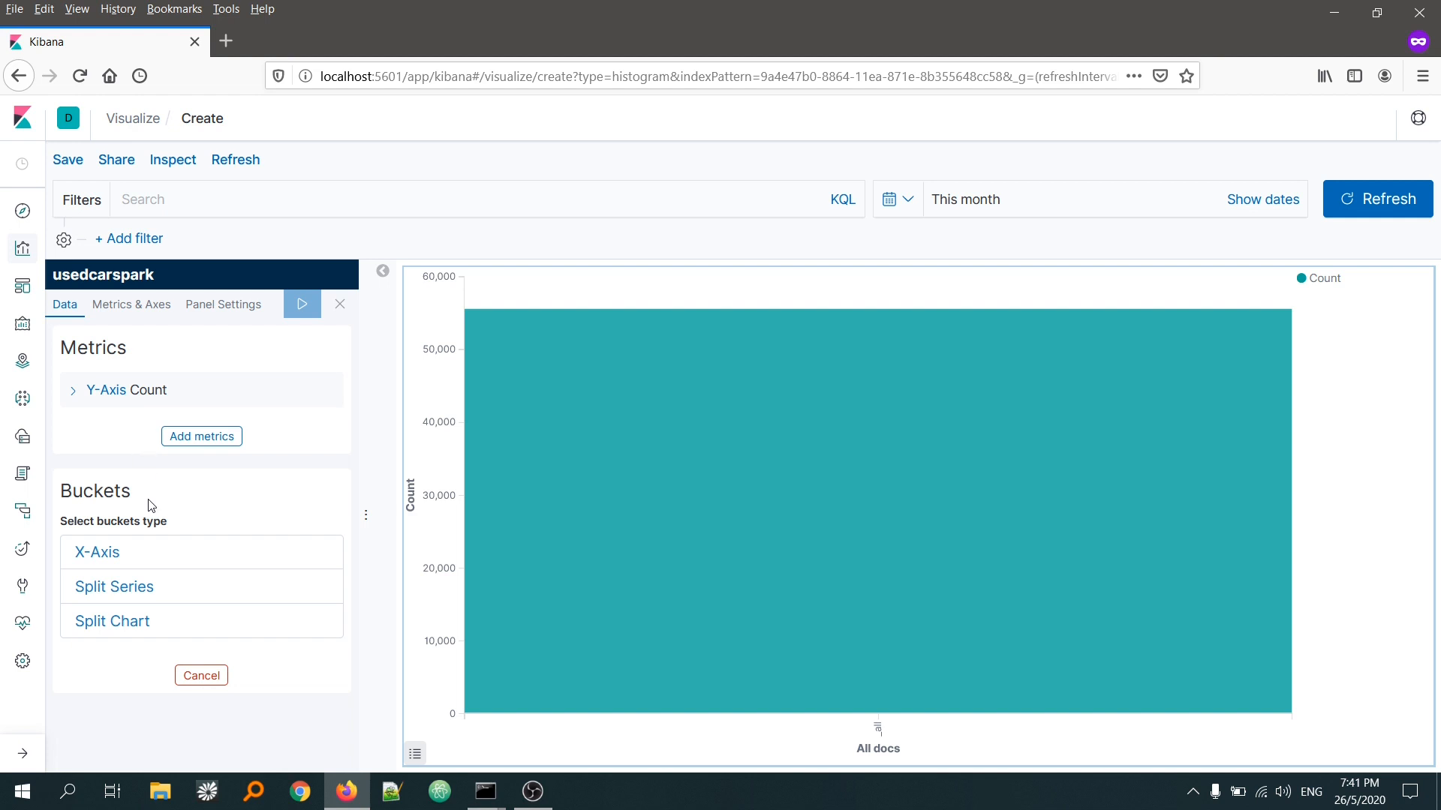
Step: Add an X-Axis bucket with a Terms aggregation on the brand.keyword field
left_click(97, 553)
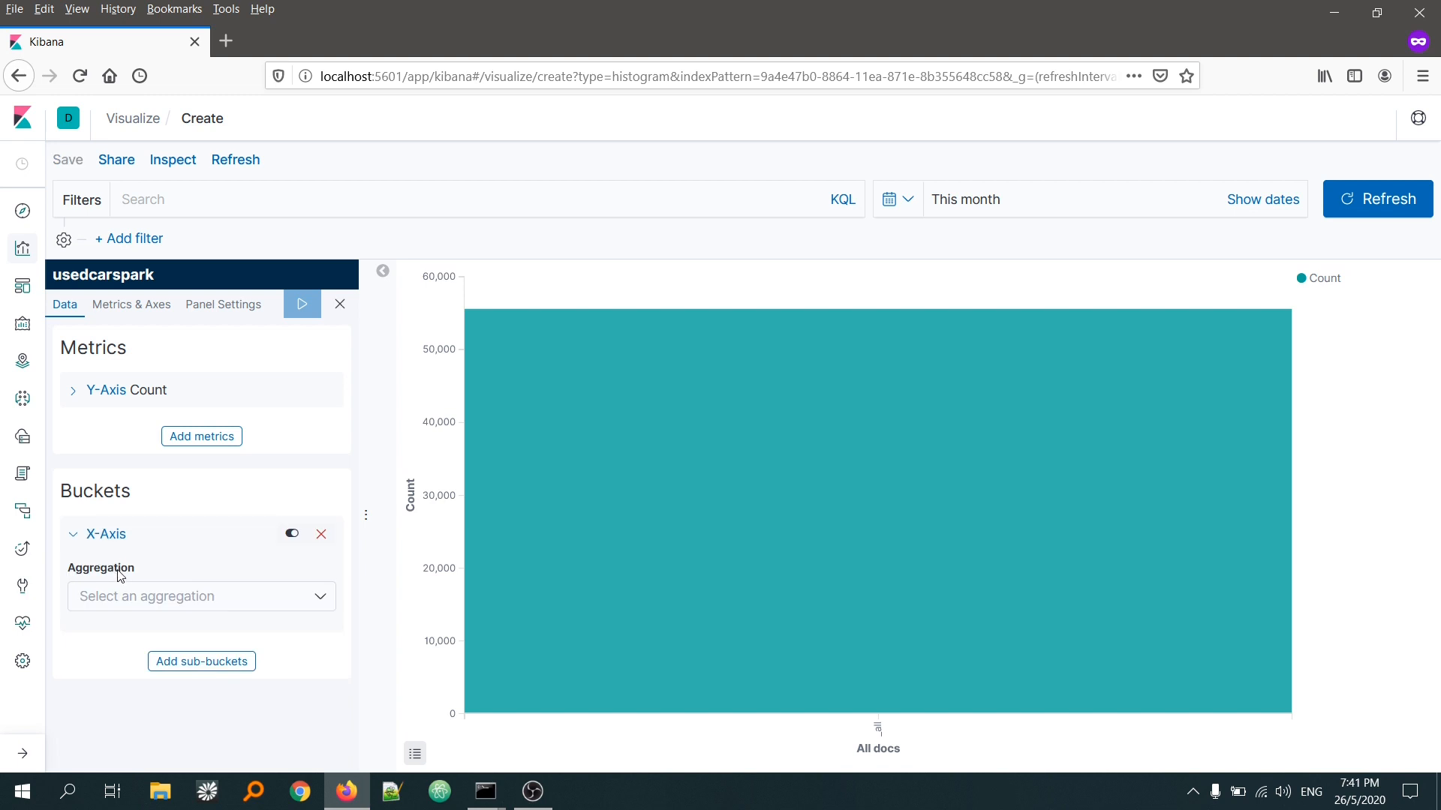
left_click(167, 600)
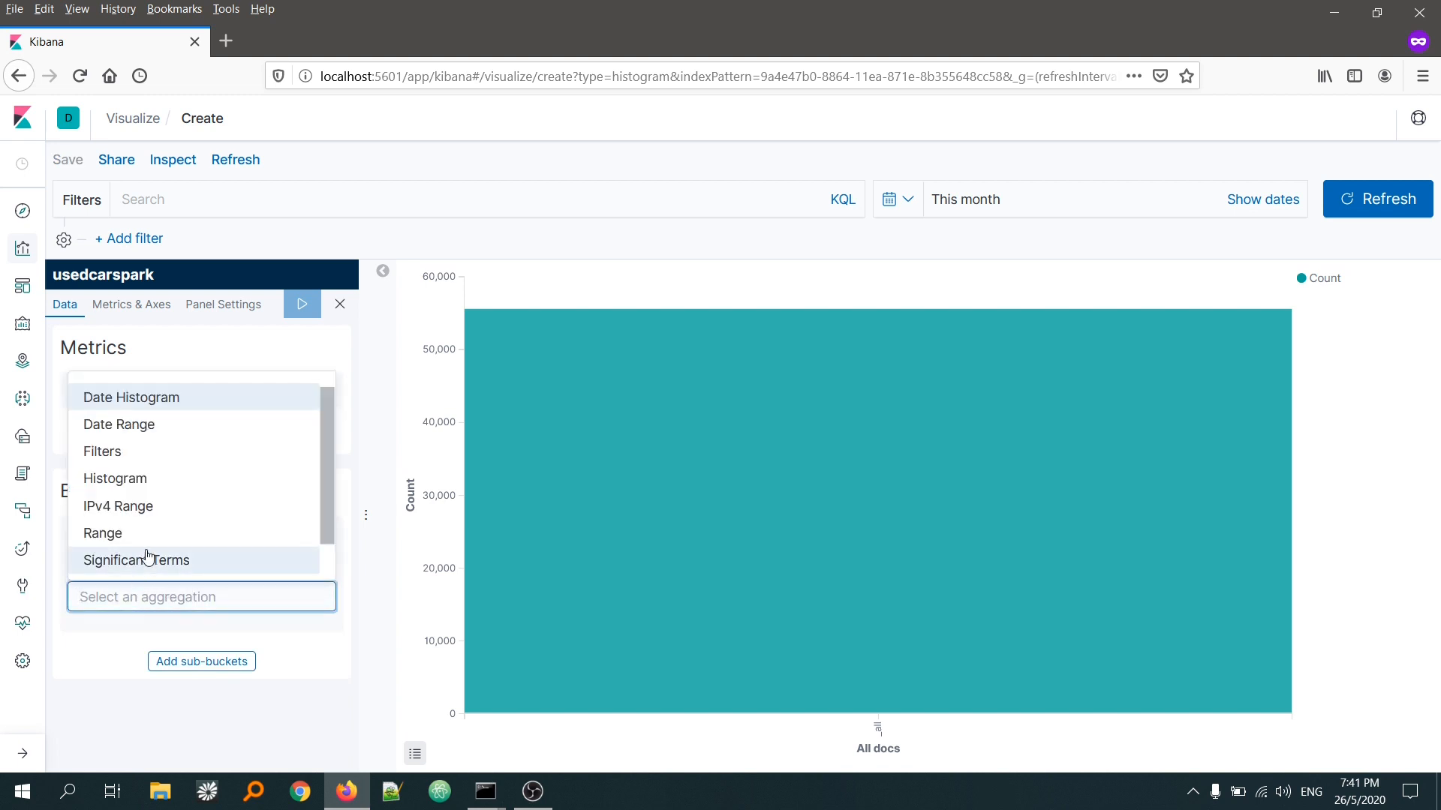
scroll(120, 563, "down", 1)
left_click(109, 567)
scroll(112, 570, "down", 3)
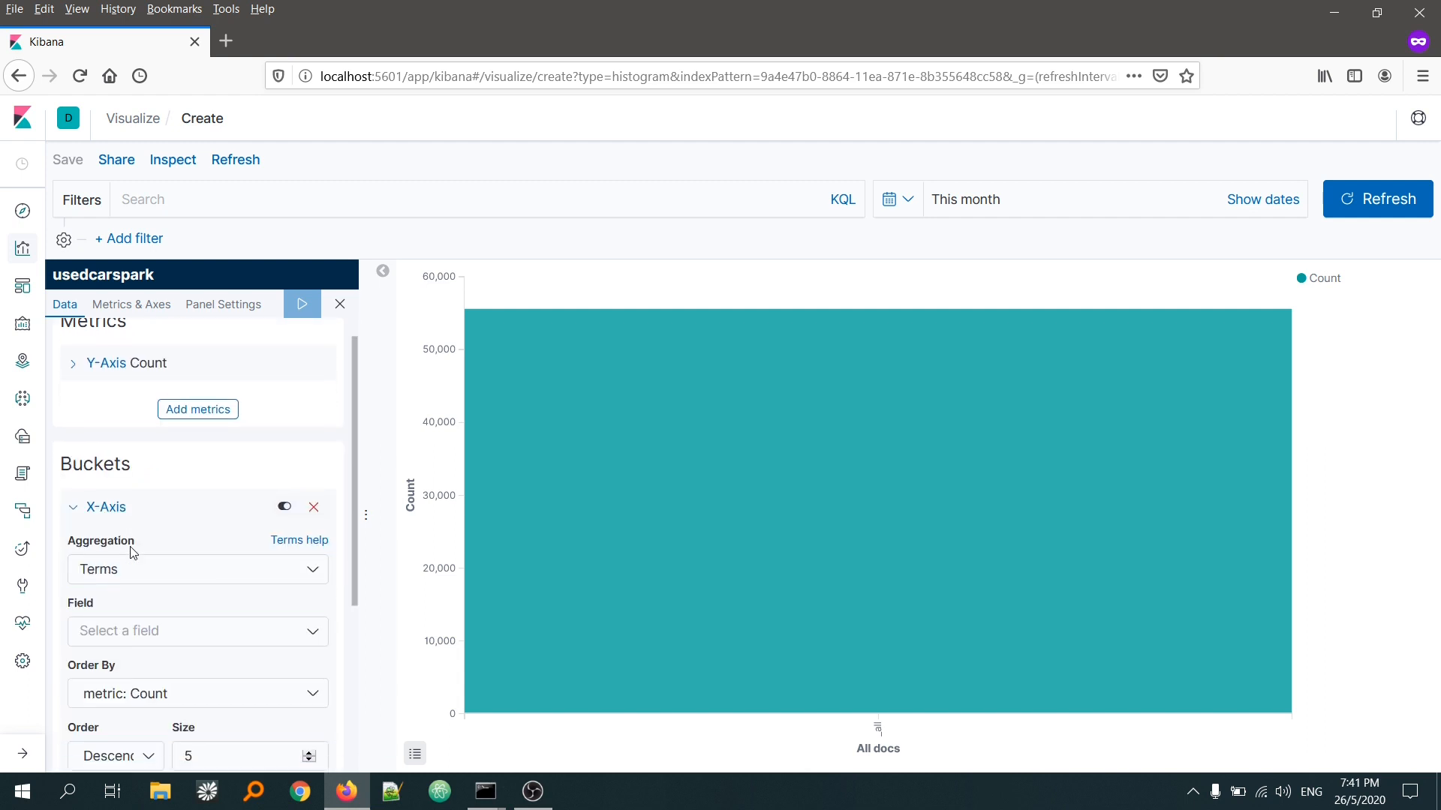
left_click(111, 553)
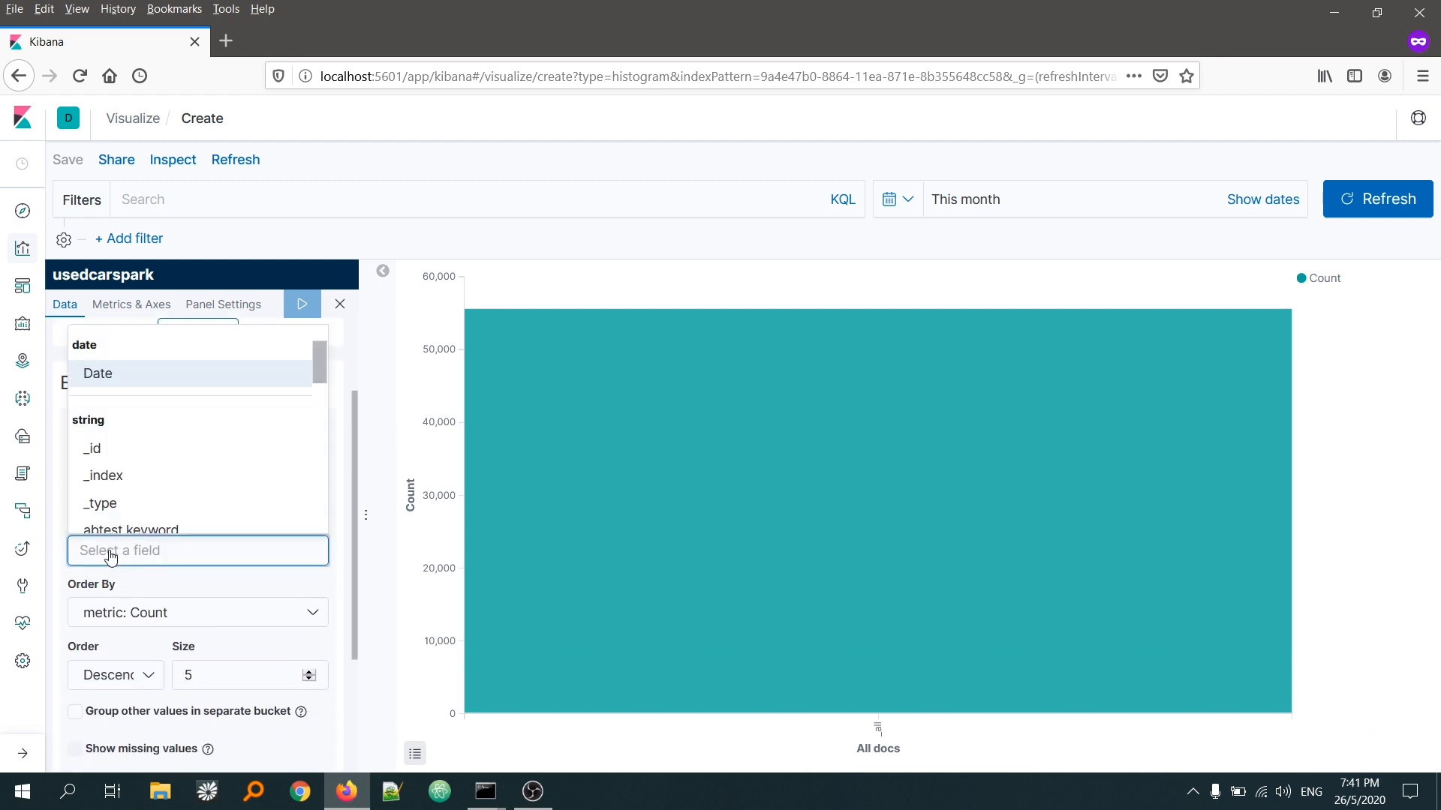
scroll(132, 492, "down", 3)
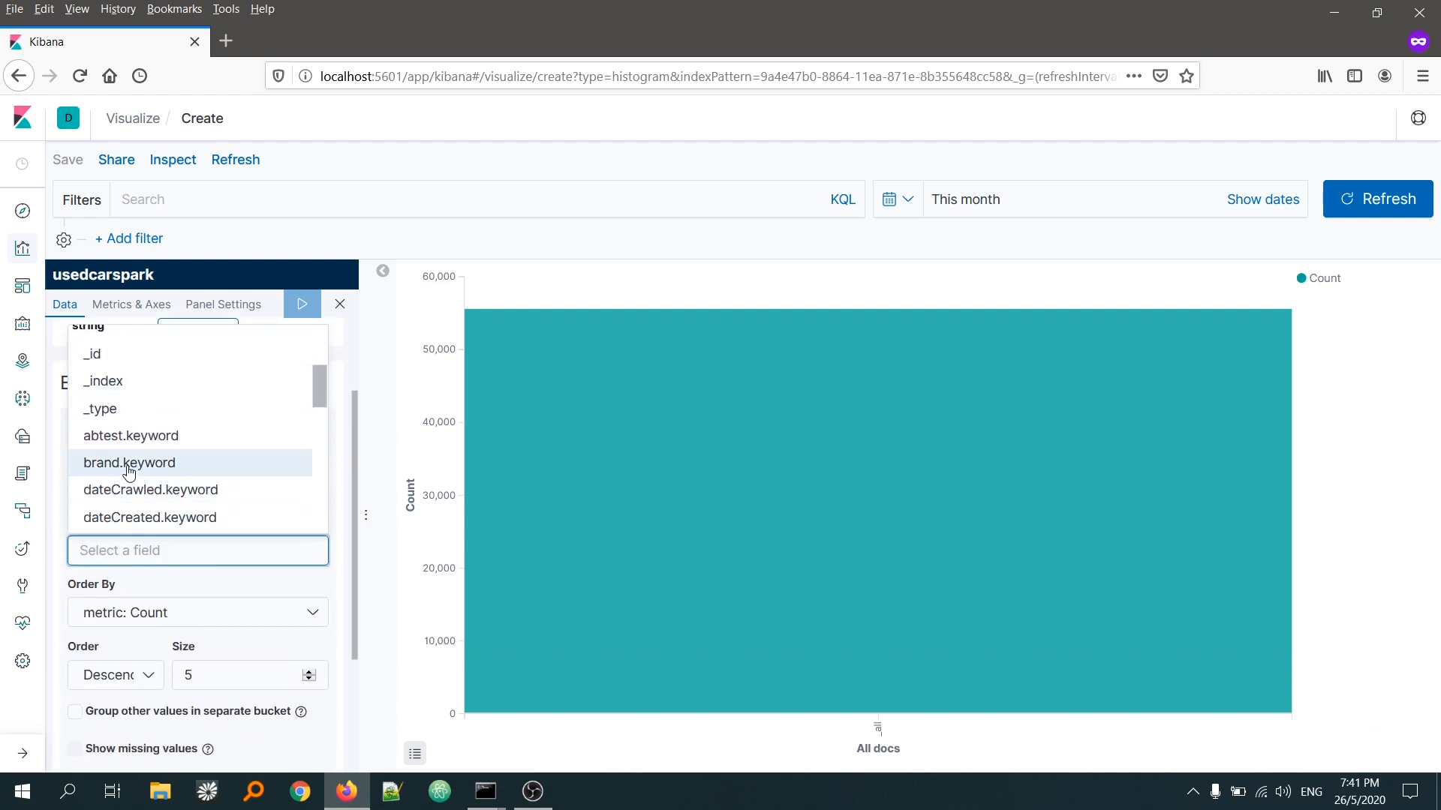
left_click(132, 463)
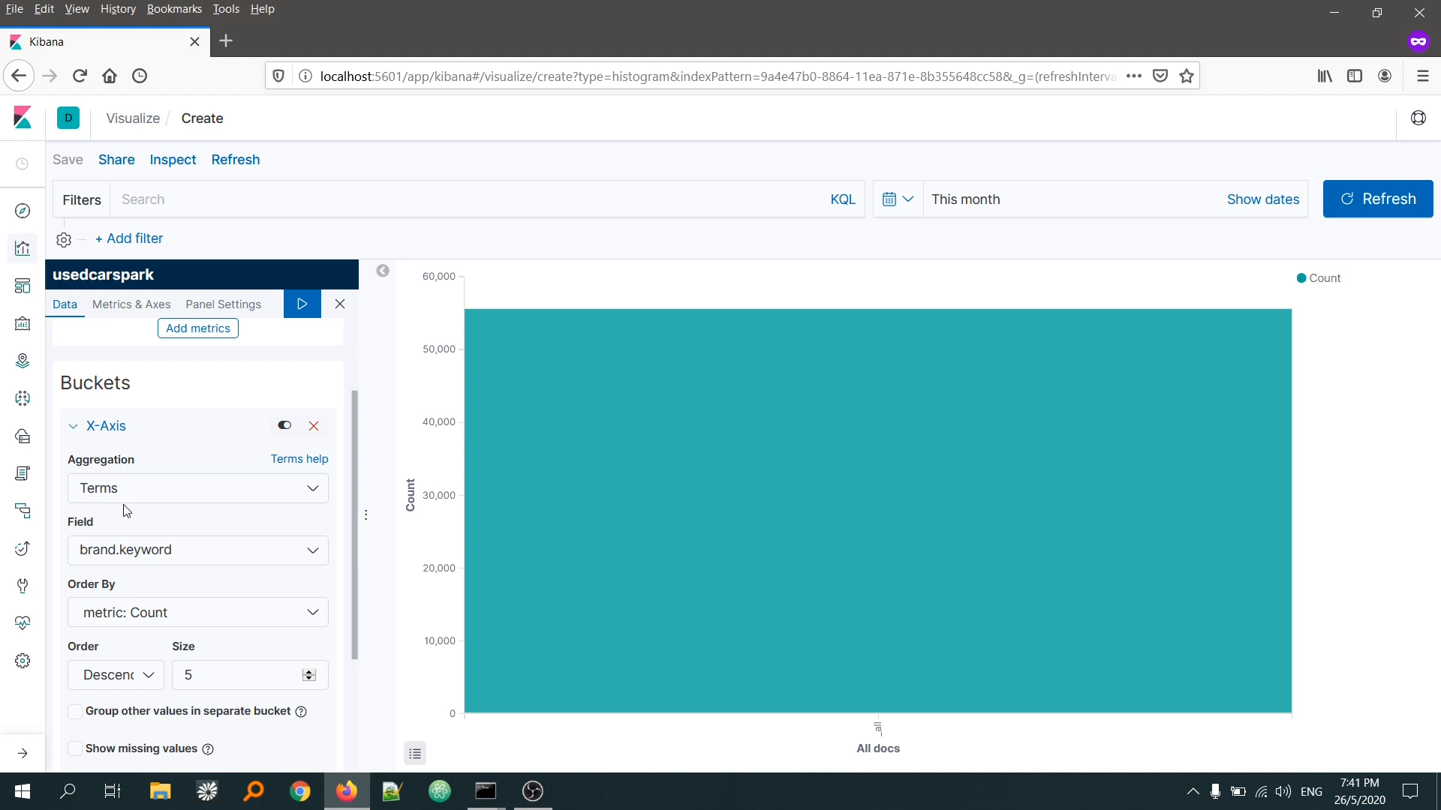
Step: Set the X-Axis terms size to 10
scroll(126, 510, "down", 3)
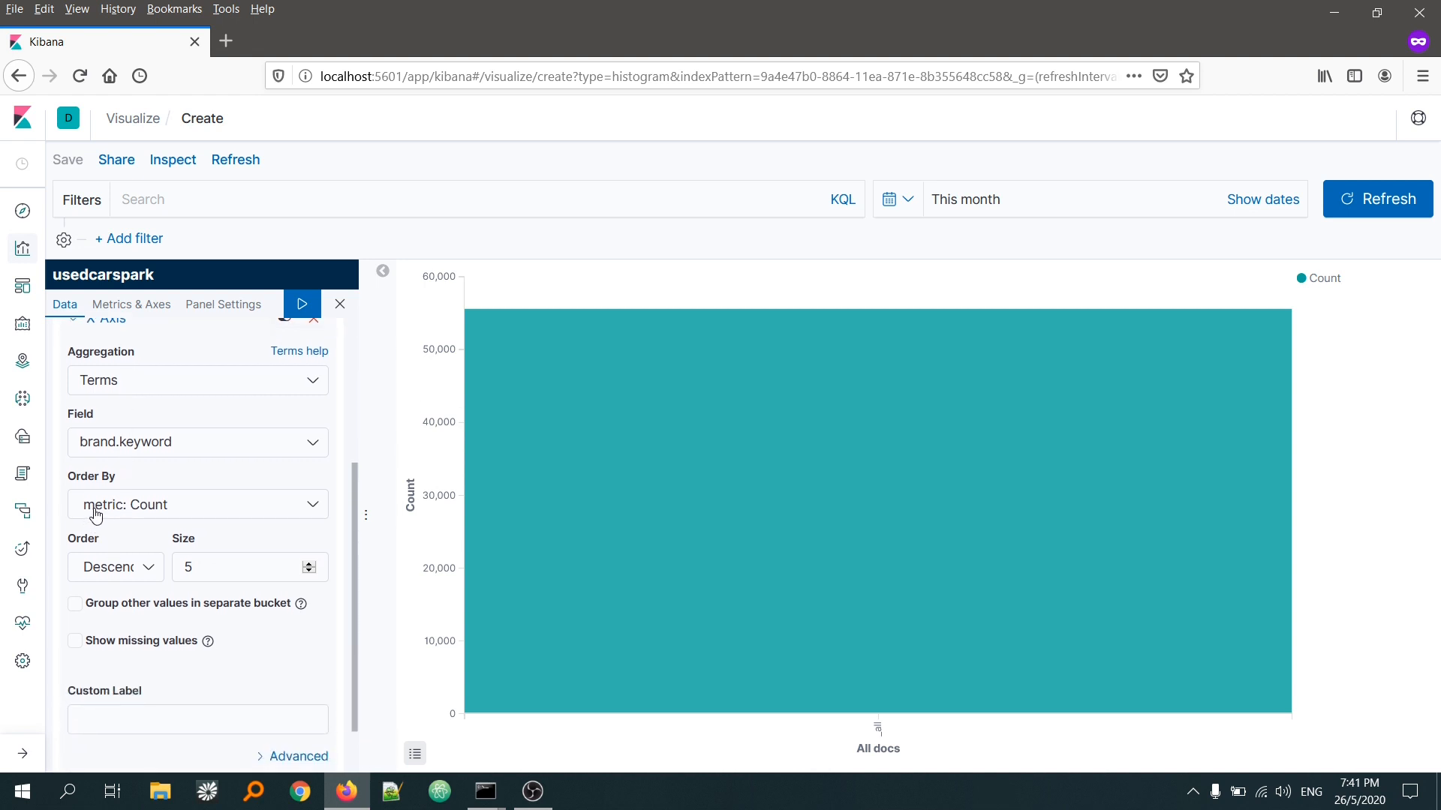
left_click(191, 569)
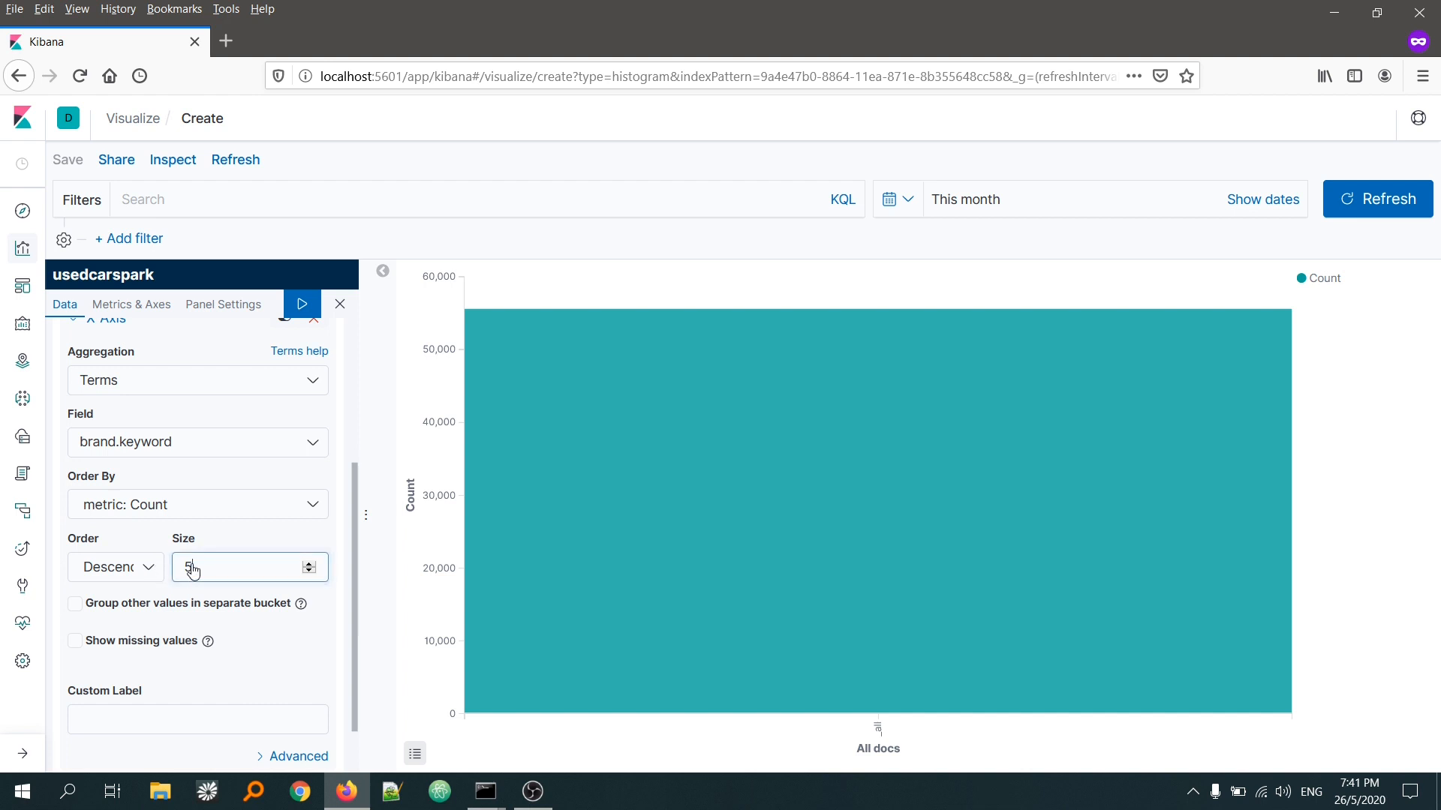
left_click_drag(193, 570, 183, 575)
type("0")
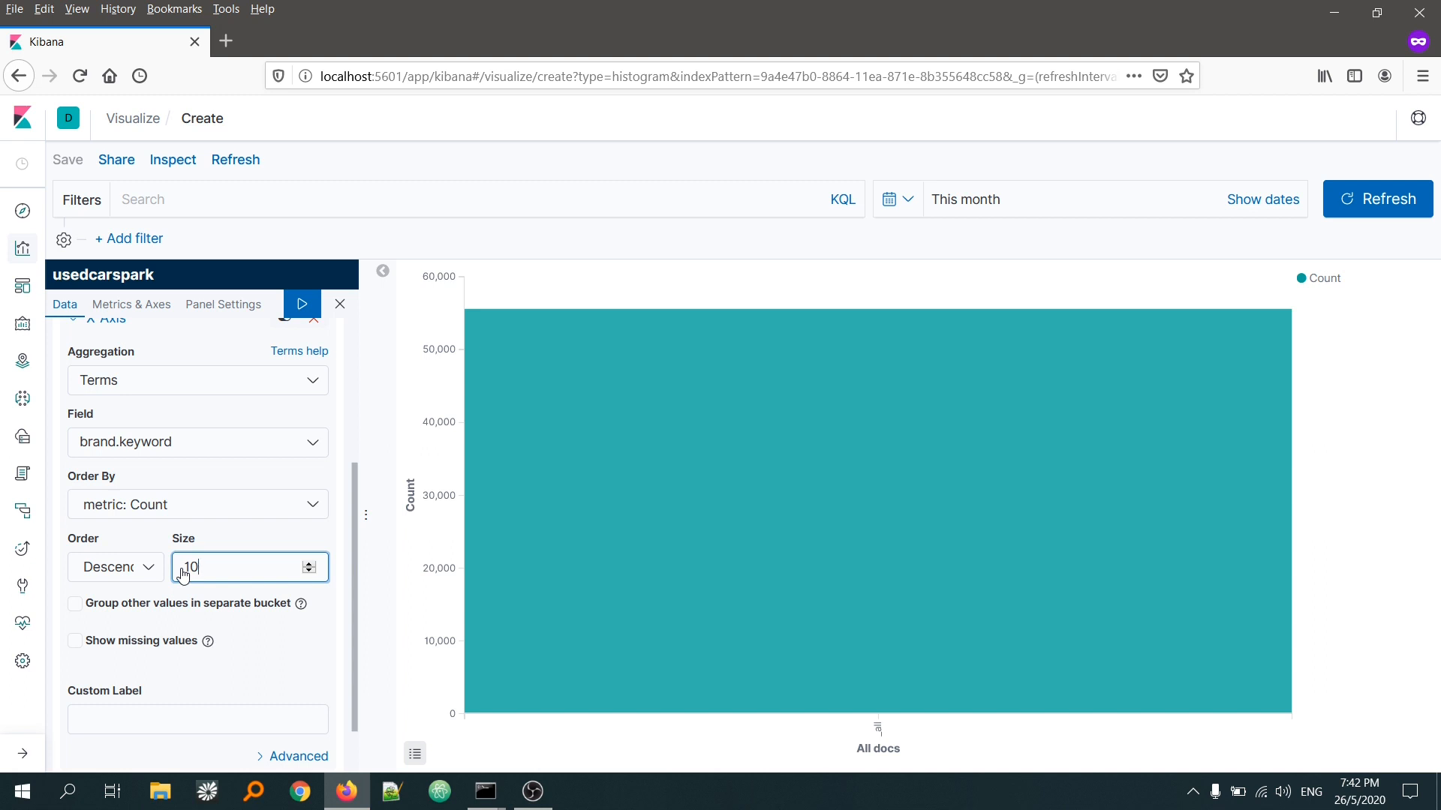
scroll(248, 634, "down", 1)
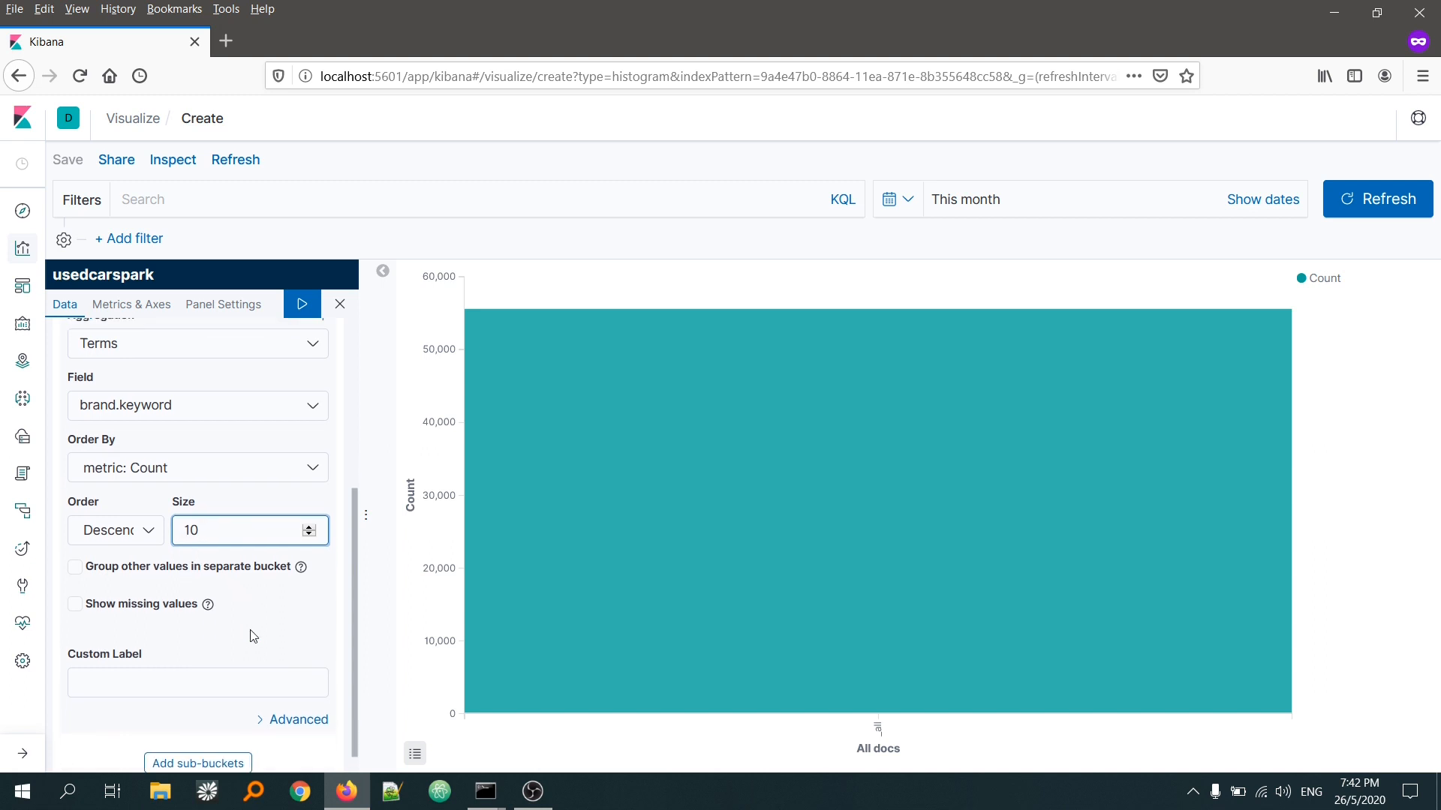
Step: Label the X-Axis bucket "Brand Name" and apply the changes to the chart
left_click(172, 667)
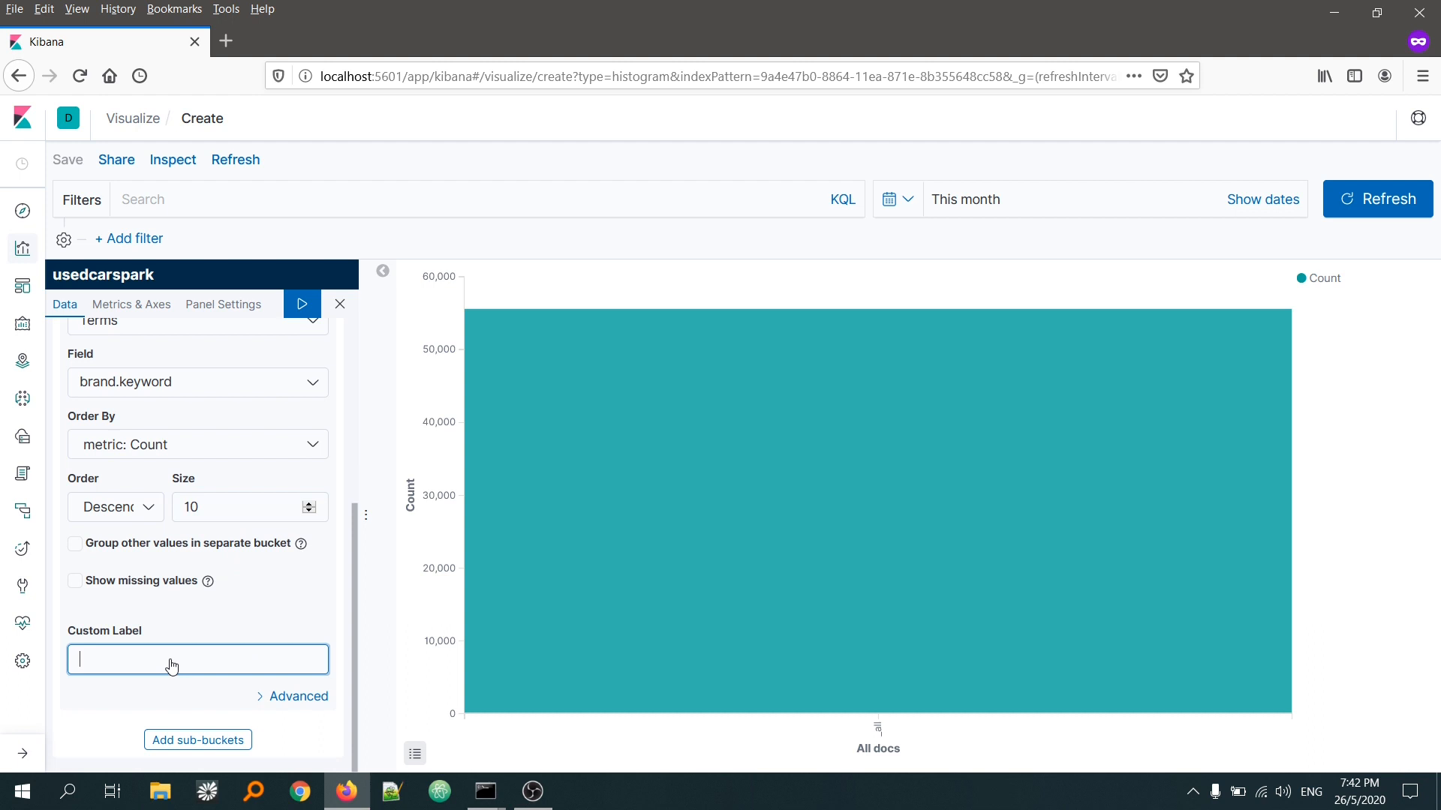
type("Br")
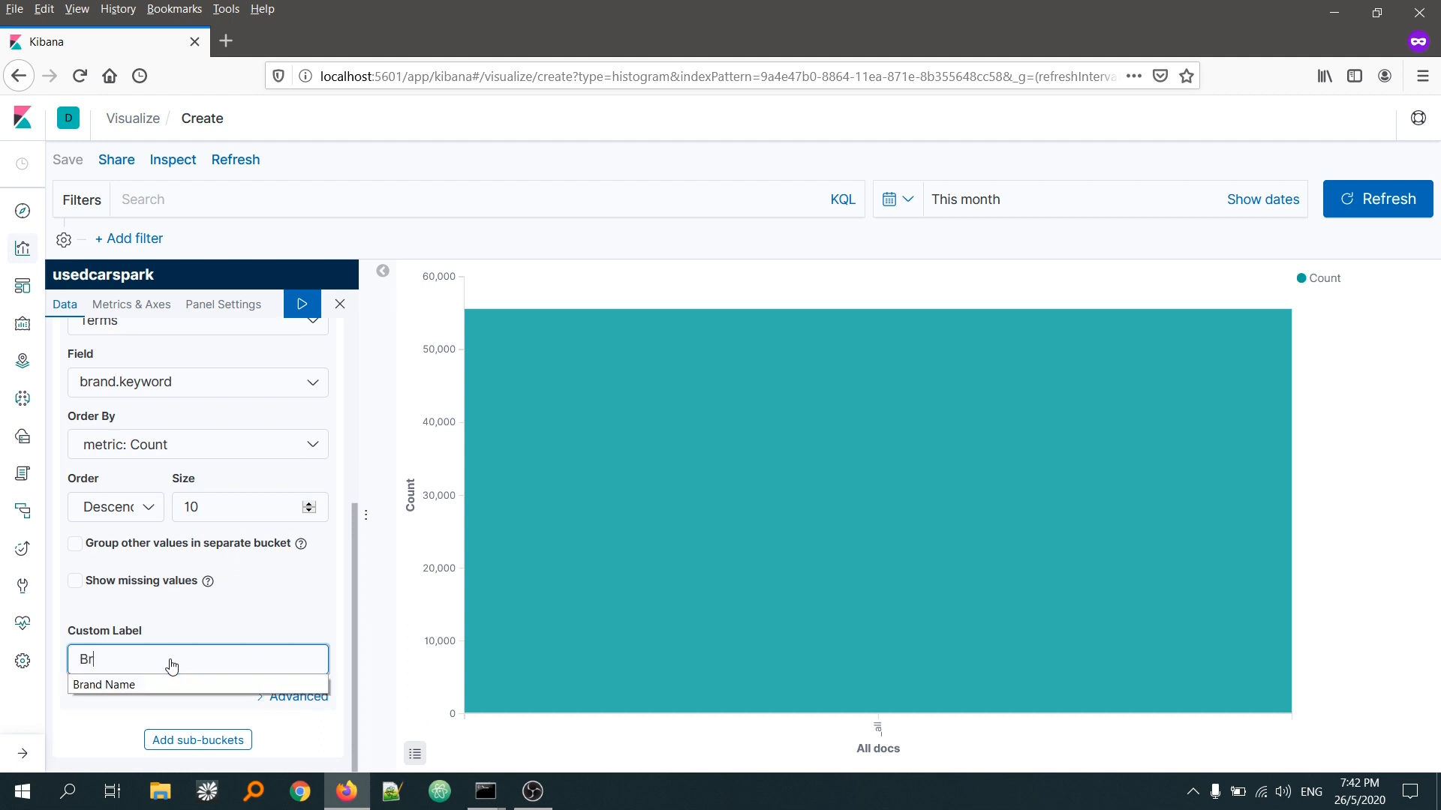
left_click(106, 684)
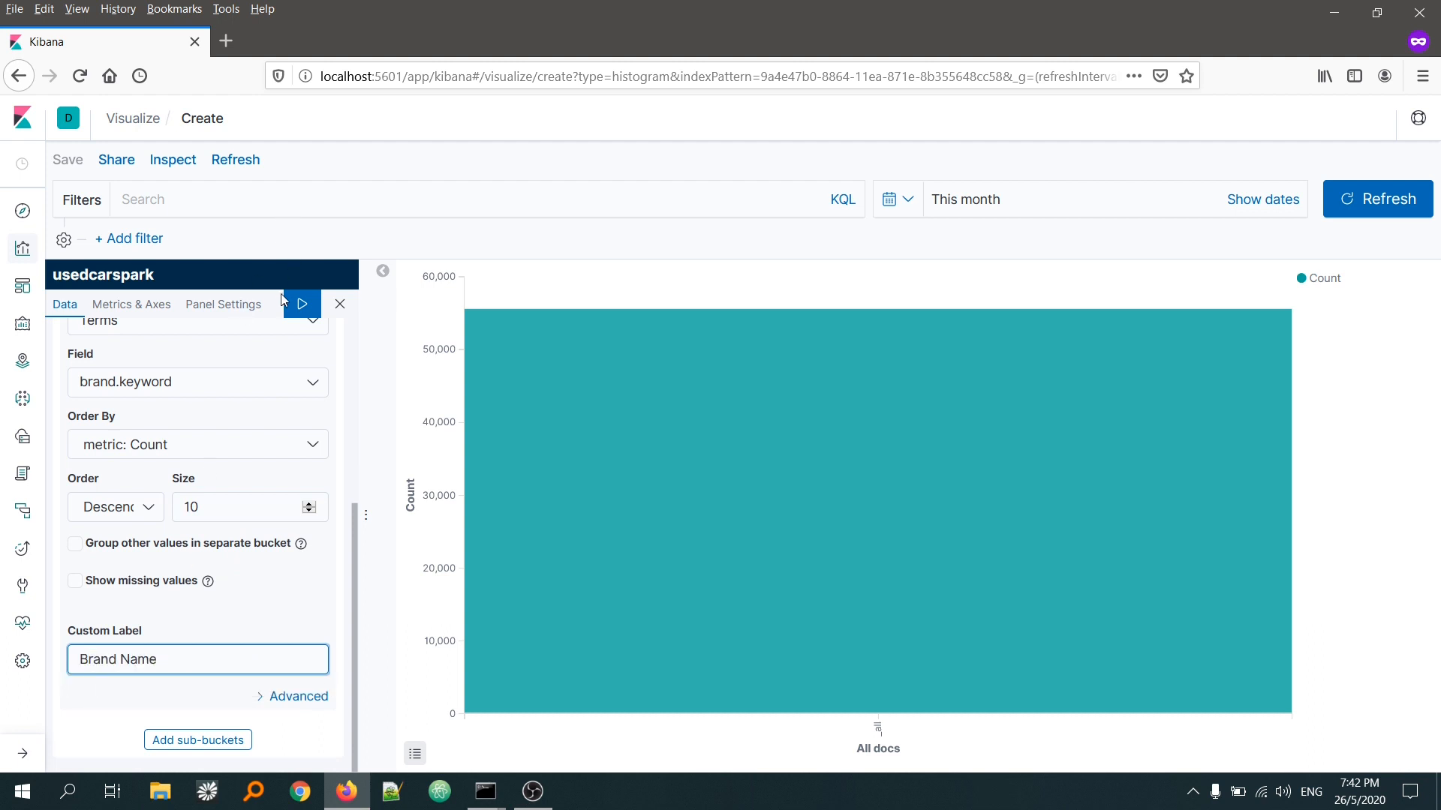
left_click(299, 309)
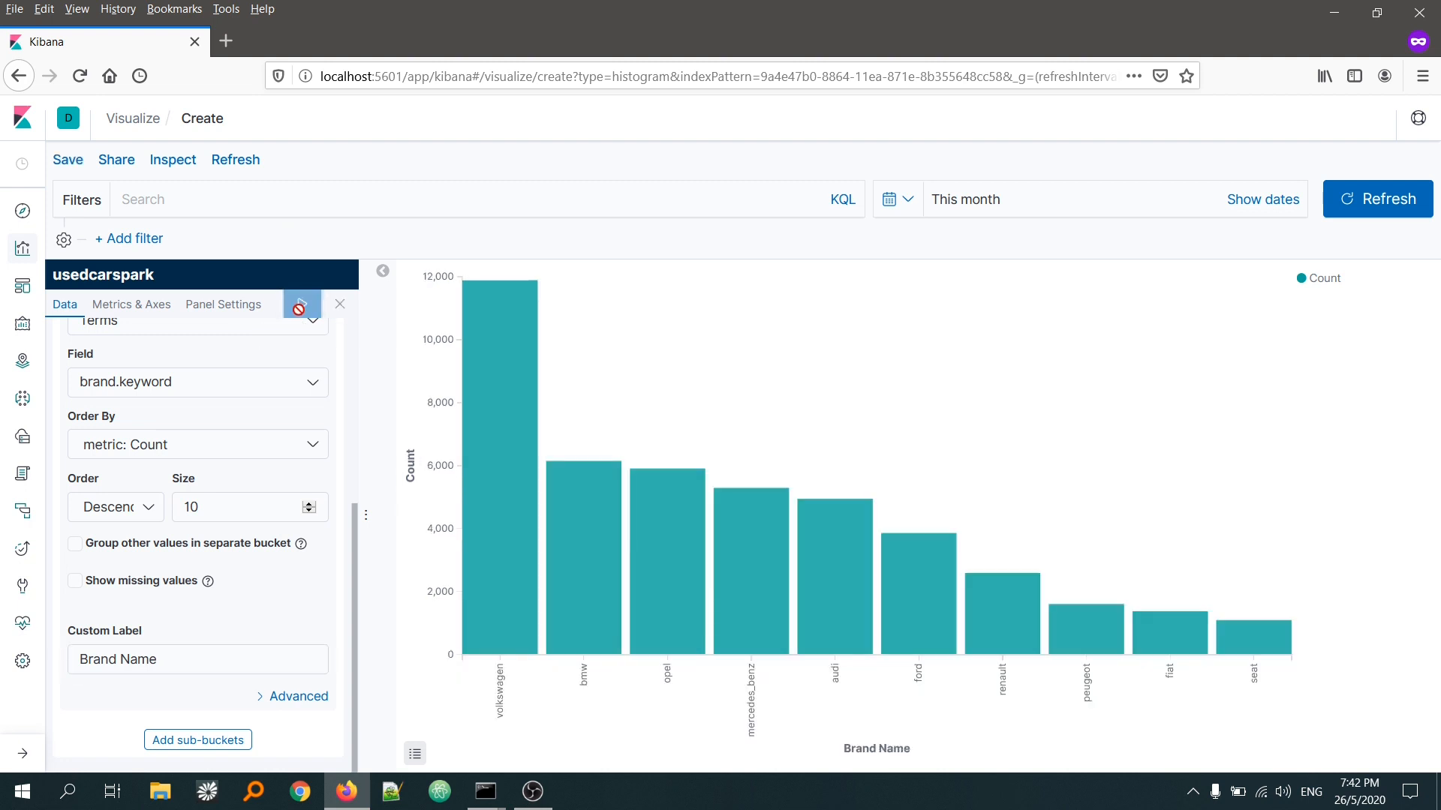
mouse_move(492, 544)
Step: Add a Split Series sub-bucket with a Terms aggregation on the yearOfRegistration.keyword field
left_click(197, 740)
scroll(200, 679, "down", 3)
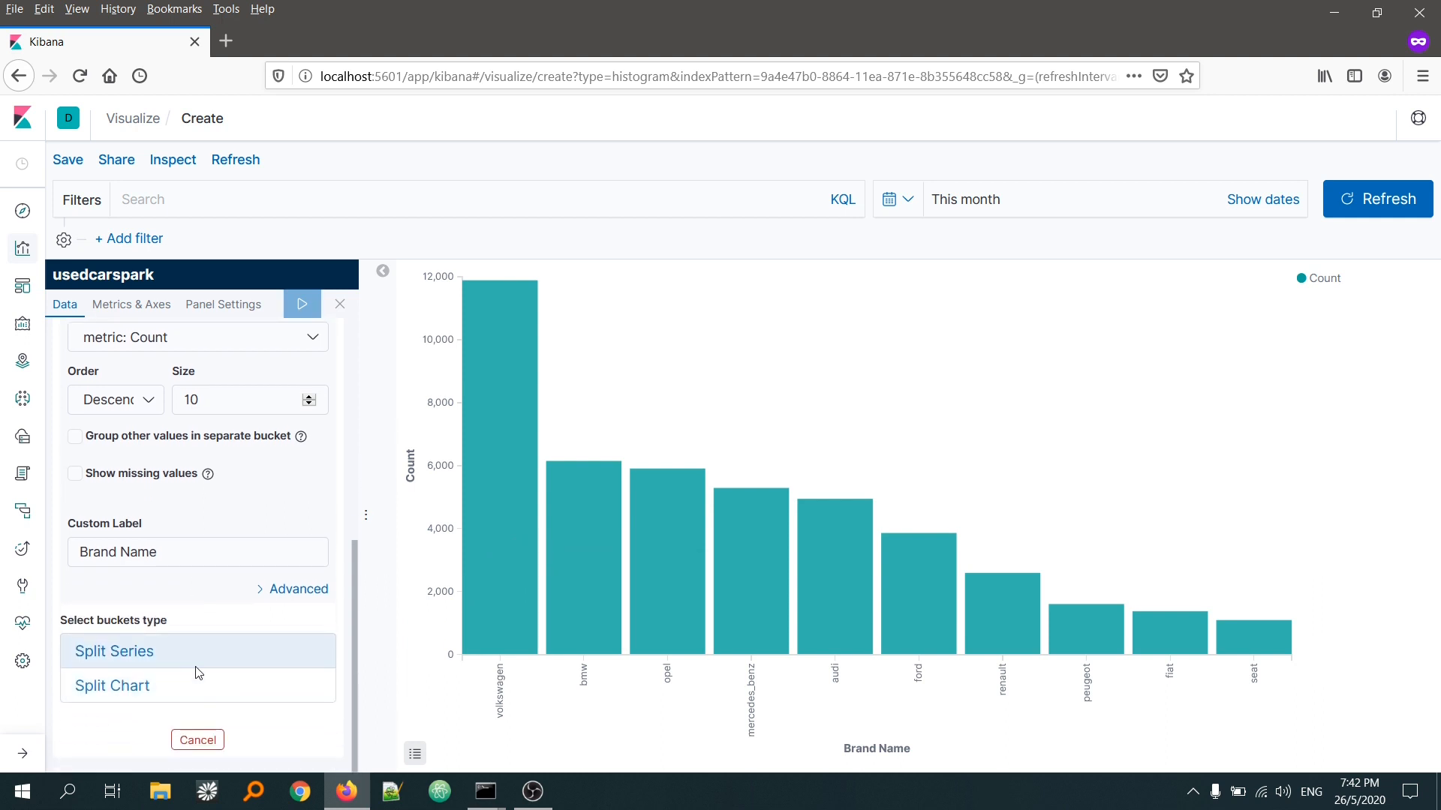
left_click(123, 654)
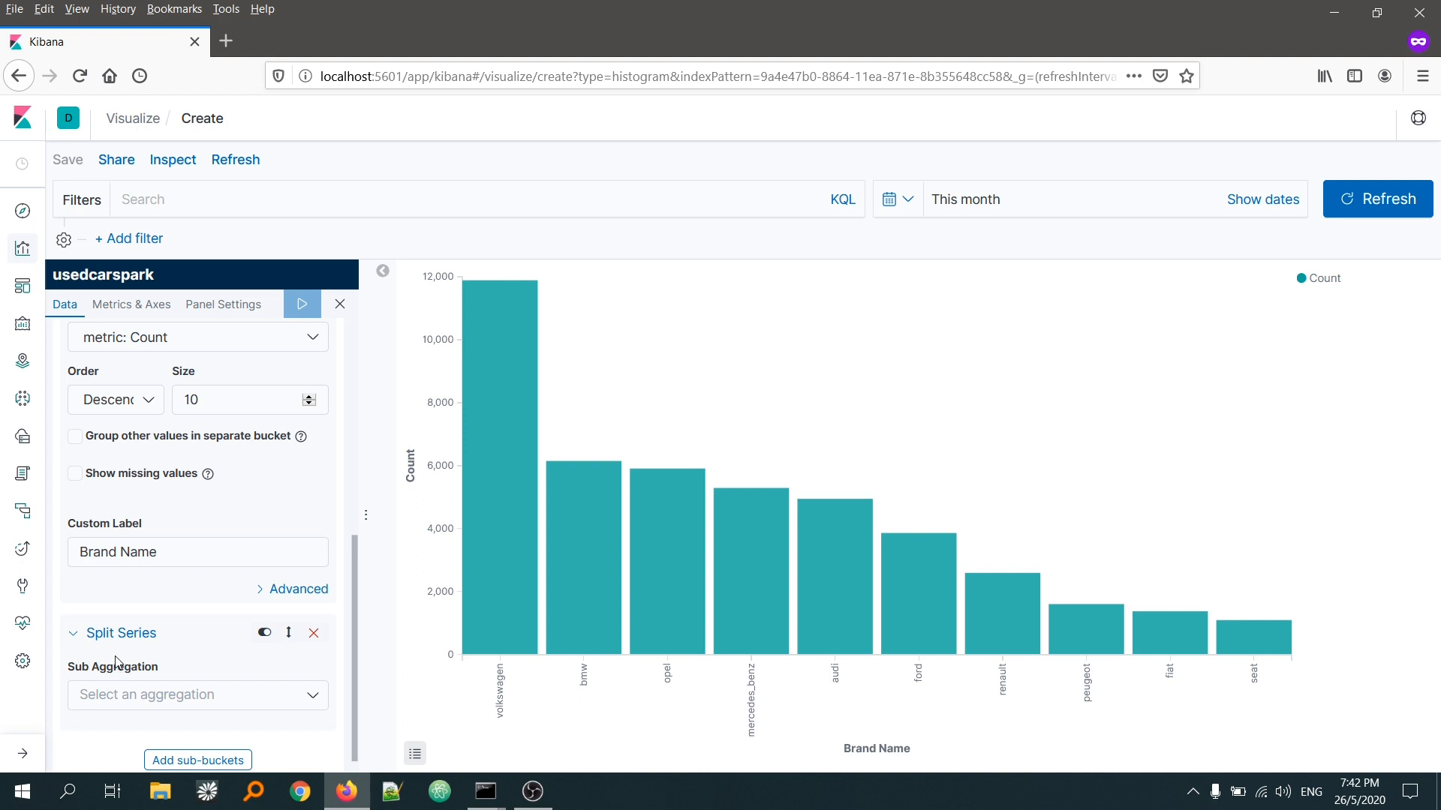
scroll(118, 663, "down", 1)
left_click(118, 676)
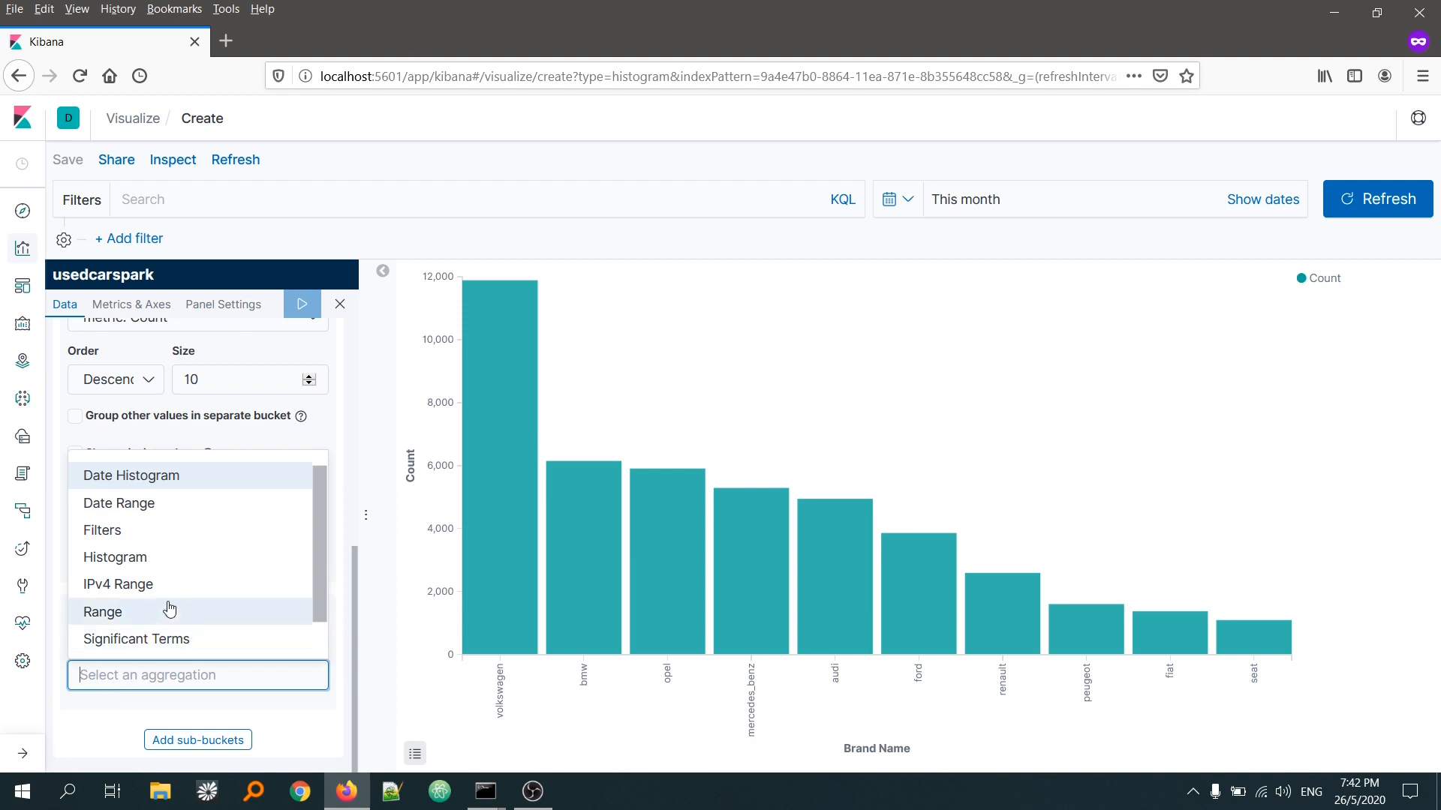
left_click(114, 644)
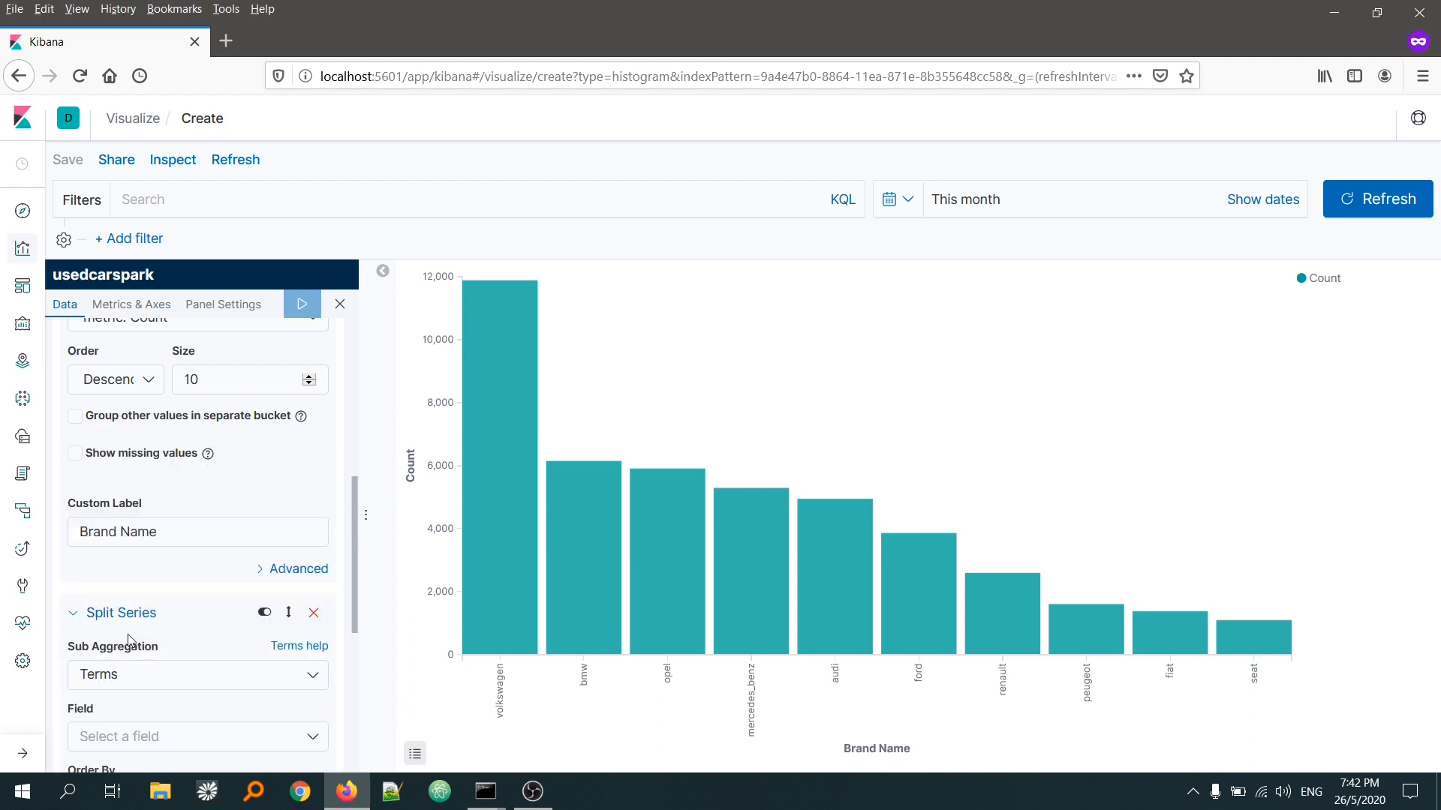
scroll(148, 639, "down", 3)
left_click(193, 523)
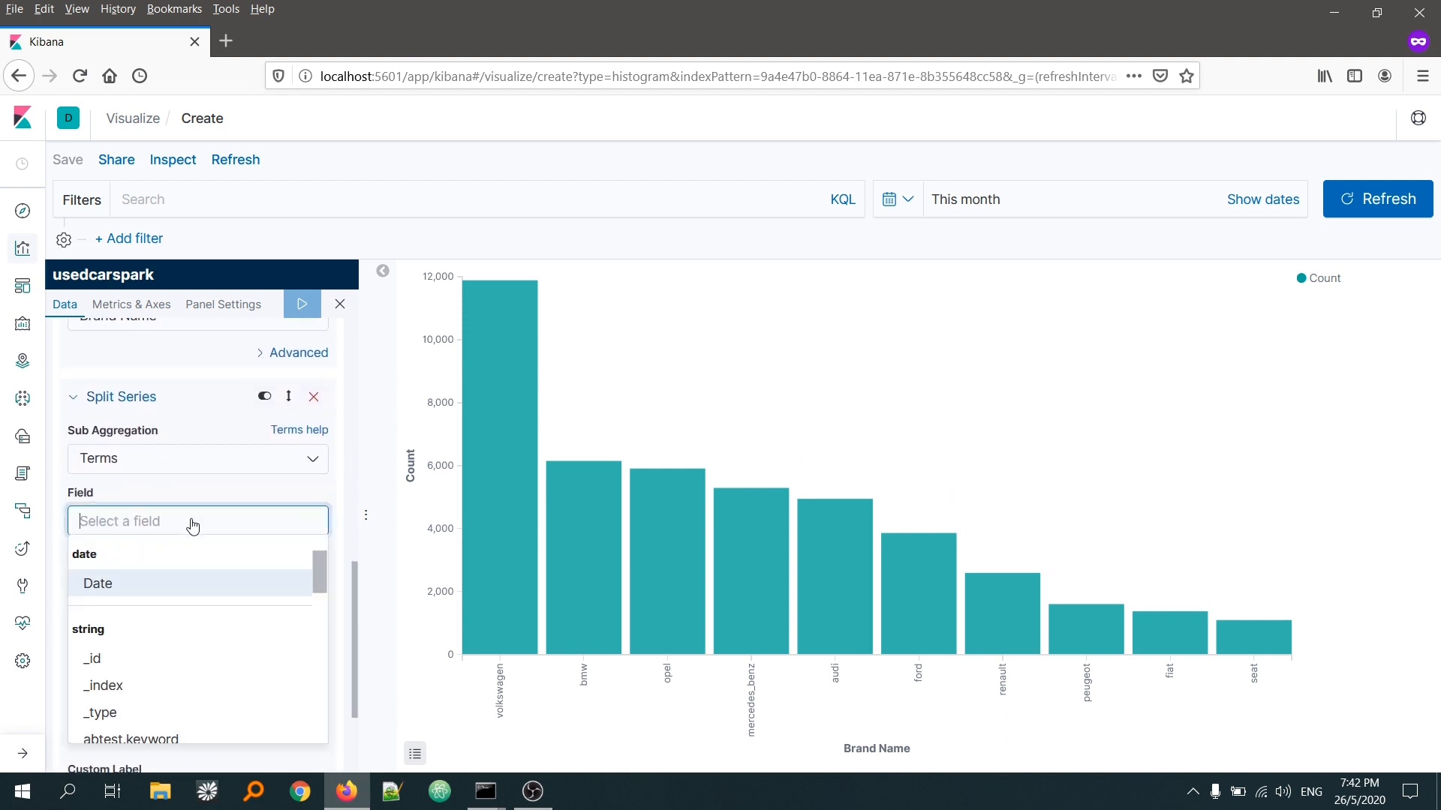
scroll(197, 623, "down", 10)
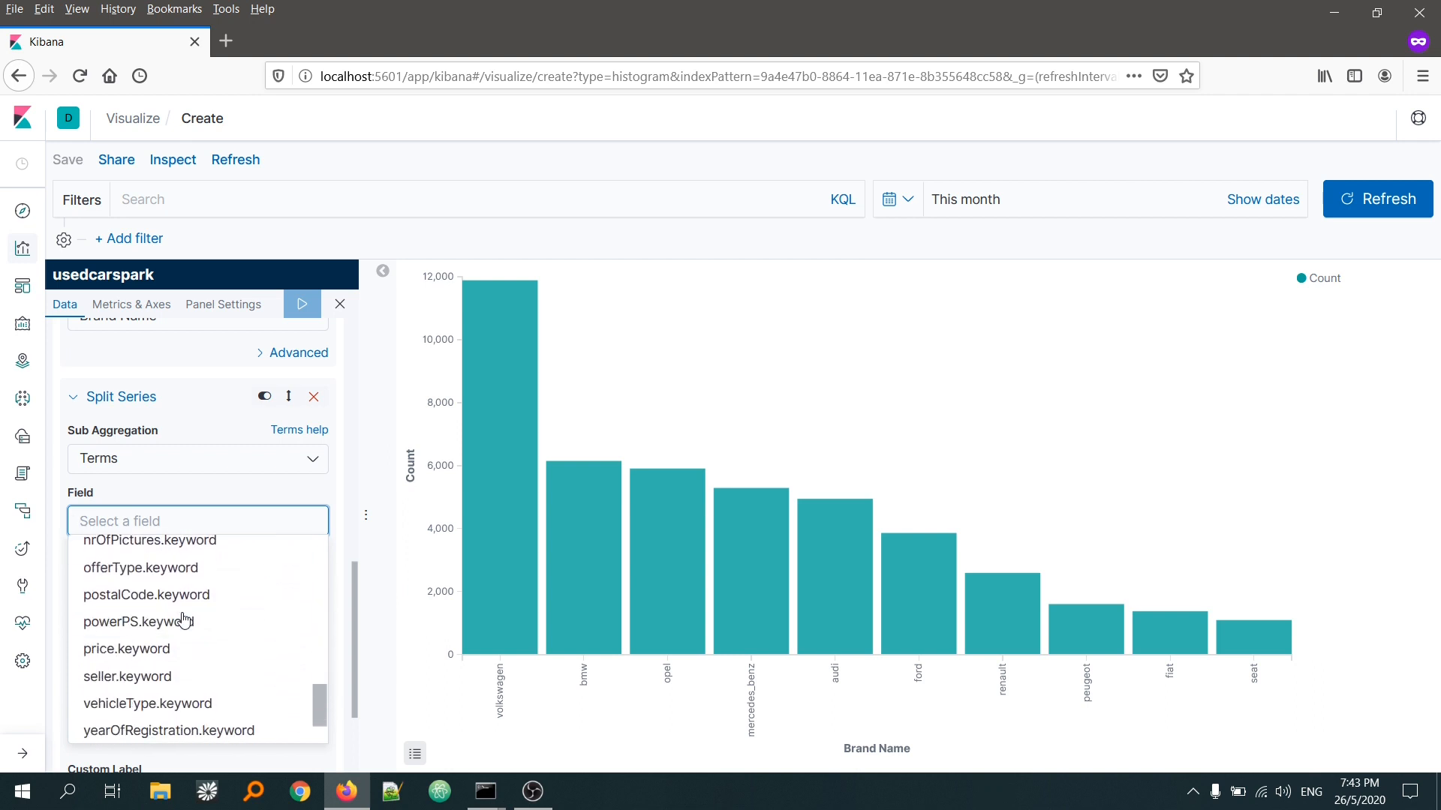
left_click(171, 629)
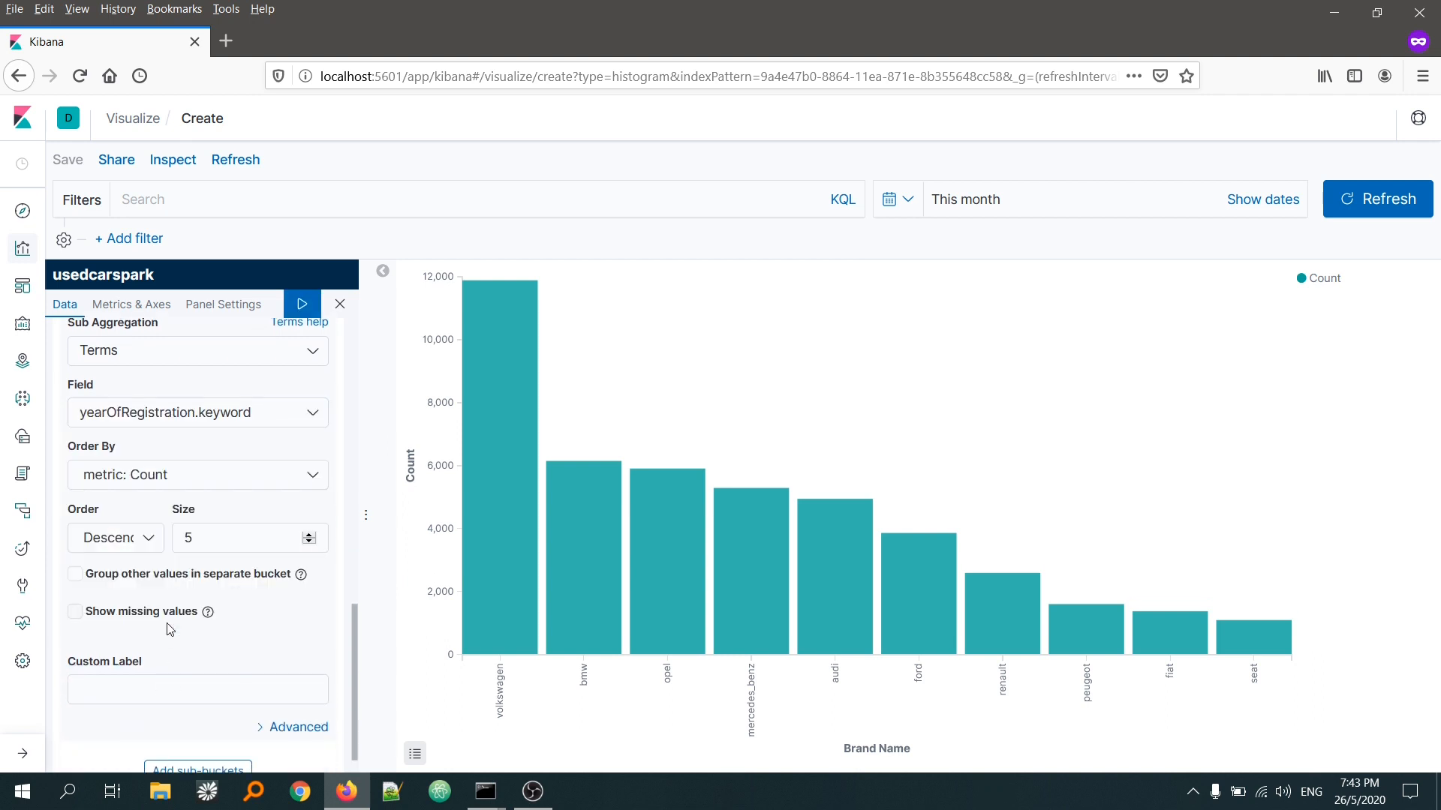
Step: Label the Split Series bucket "YearOfRegistration" and apply the changes to the chart
left_click(114, 695)
type("Yea")
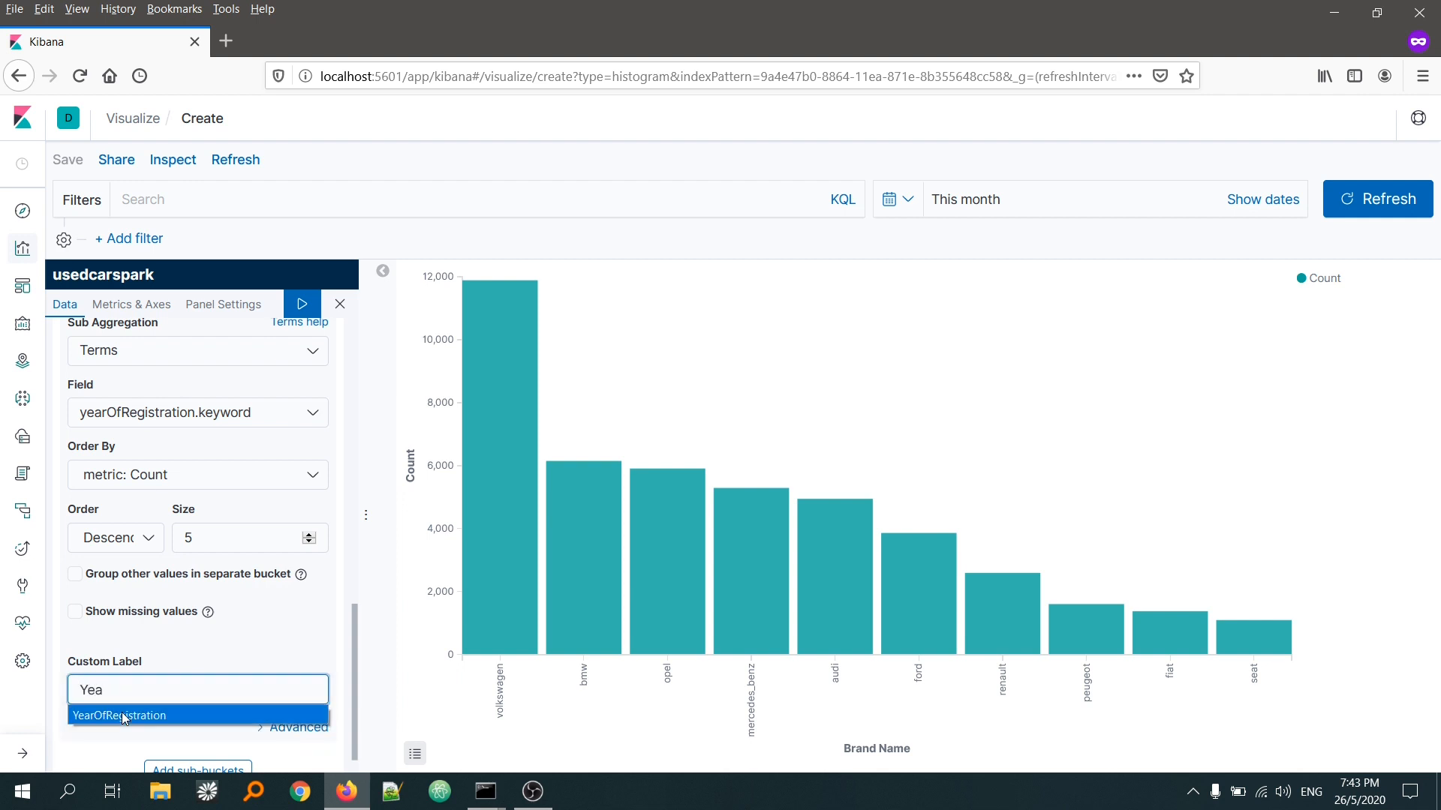
left_click(120, 715)
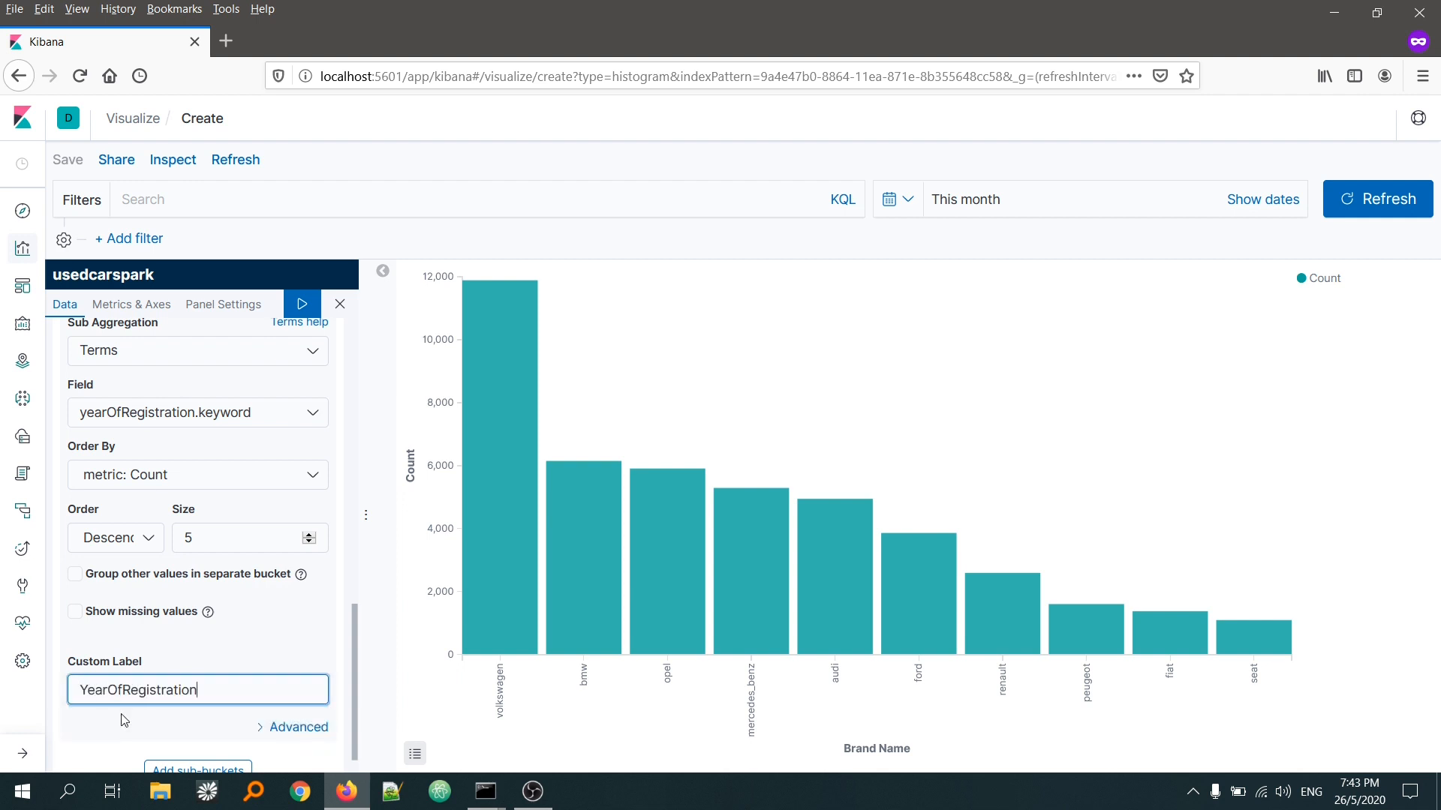
left_click(294, 304)
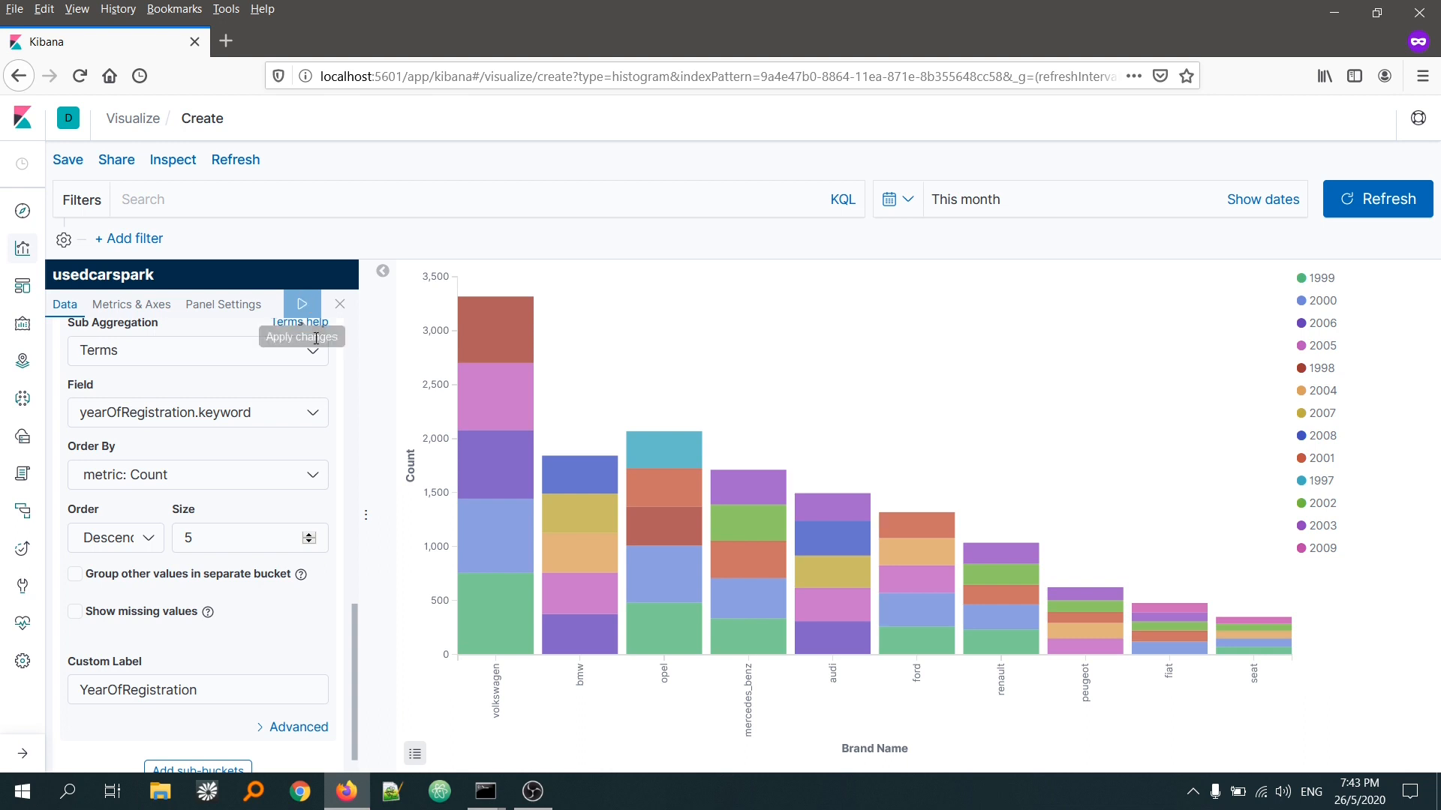
Step: Add a Split Chart sub-bucket that uses the Significant Terms aggregation
scroll(226, 525, "down", 1)
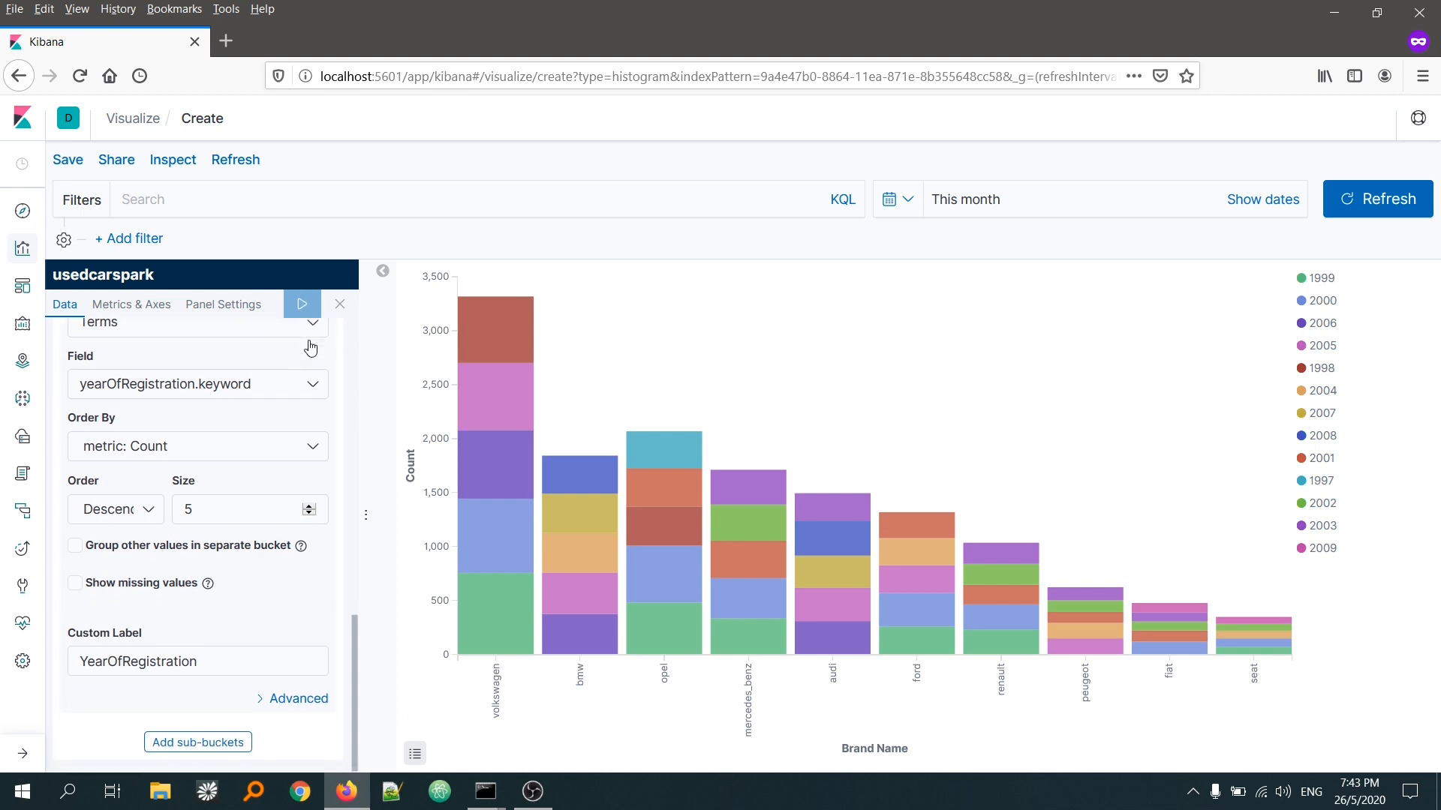
left_click(197, 740)
scroll(199, 717, "down", 3)
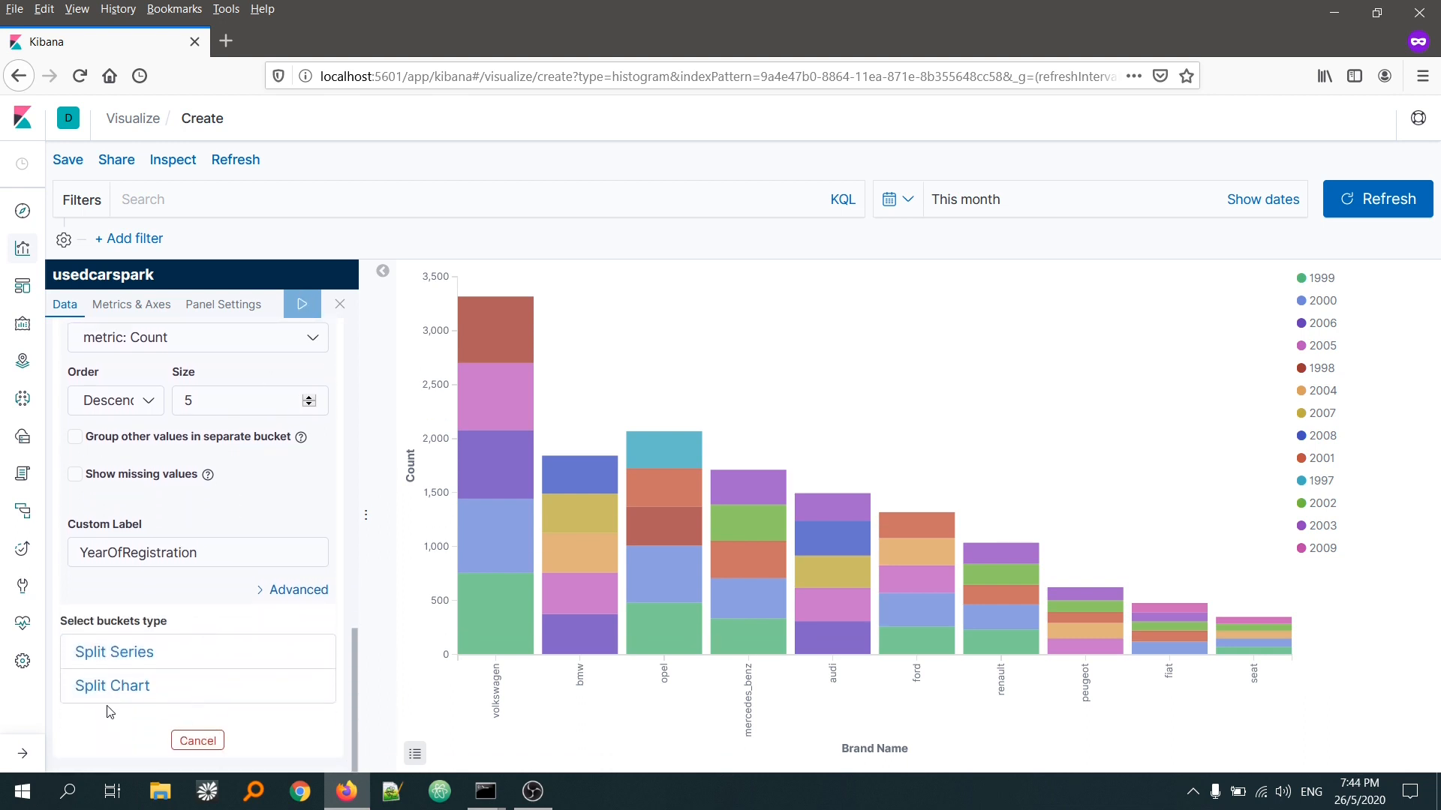
left_click(109, 689)
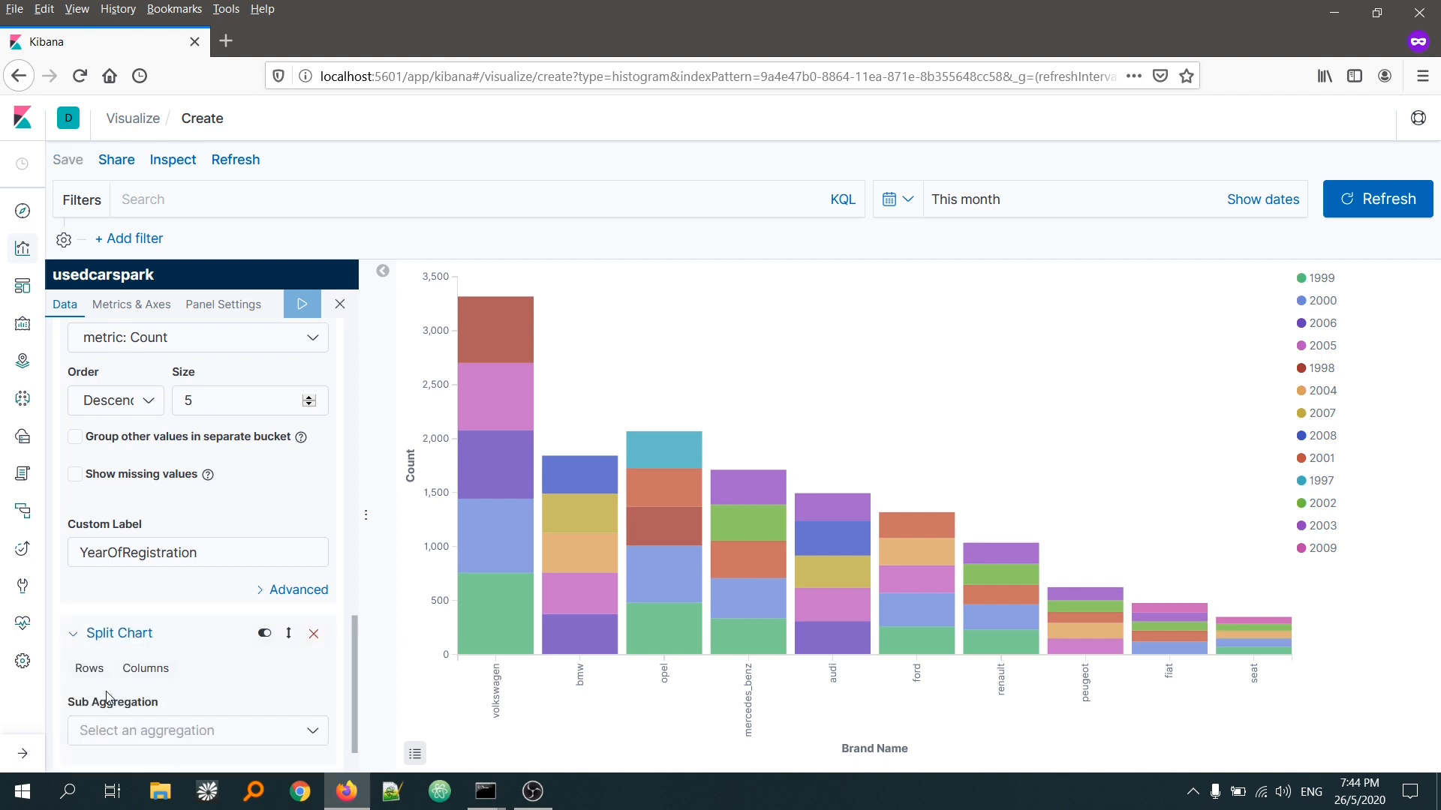
scroll(107, 697, "down", 2)
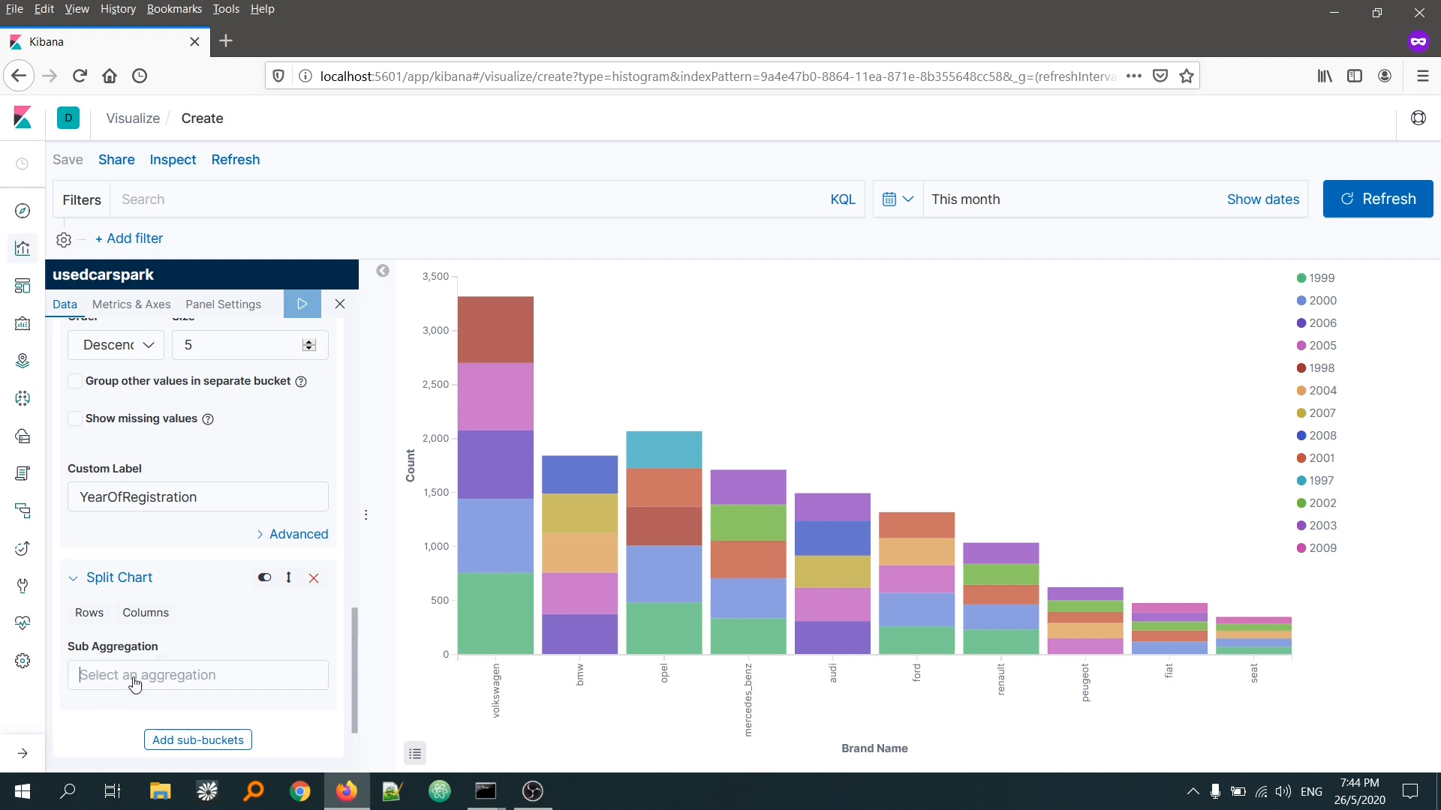
left_click(135, 675)
scroll(150, 626, "down", 1)
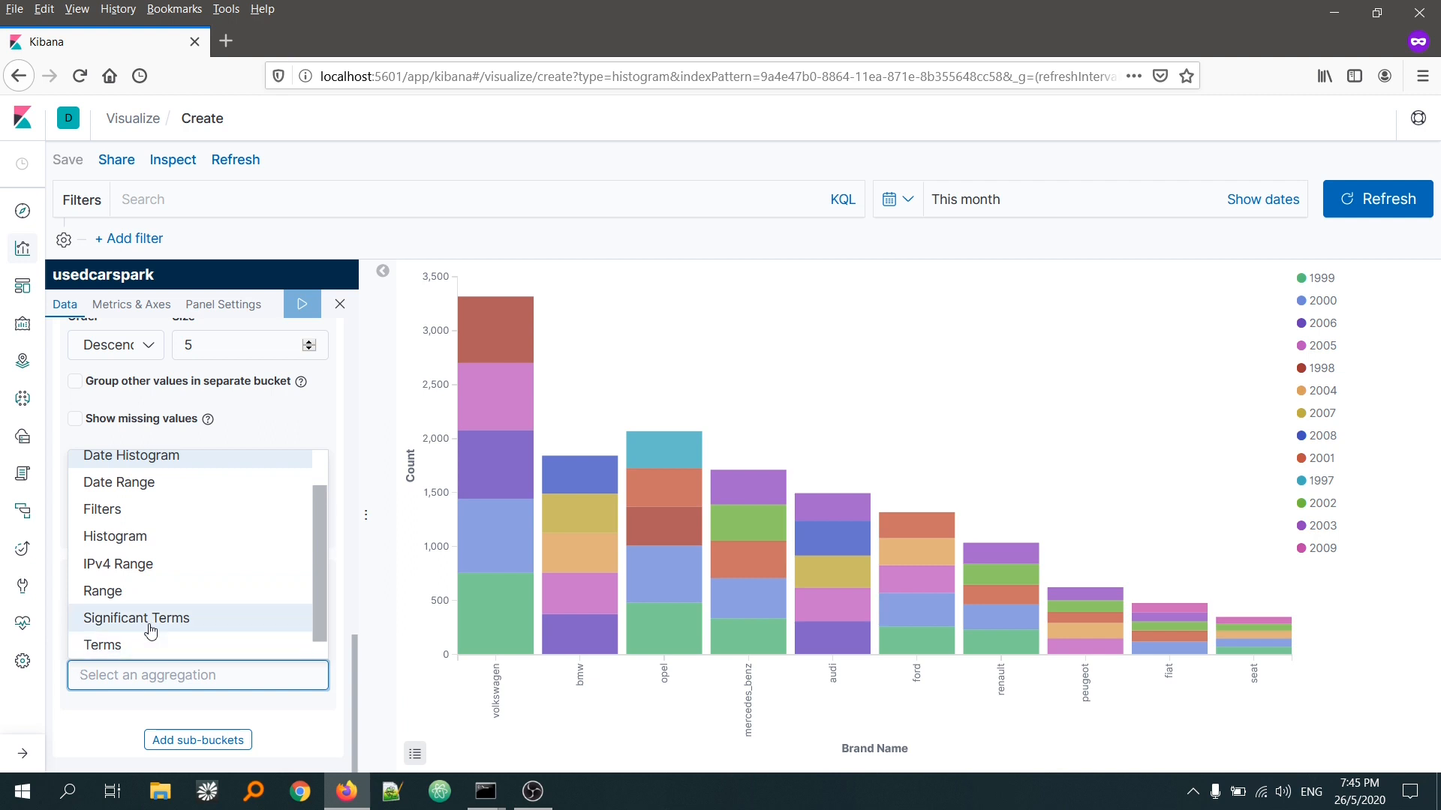
left_click(151, 633)
Step: Set the Split Chart bucket's field to gearbox.keyword and its size to 2
scroll(151, 633, "down", 3)
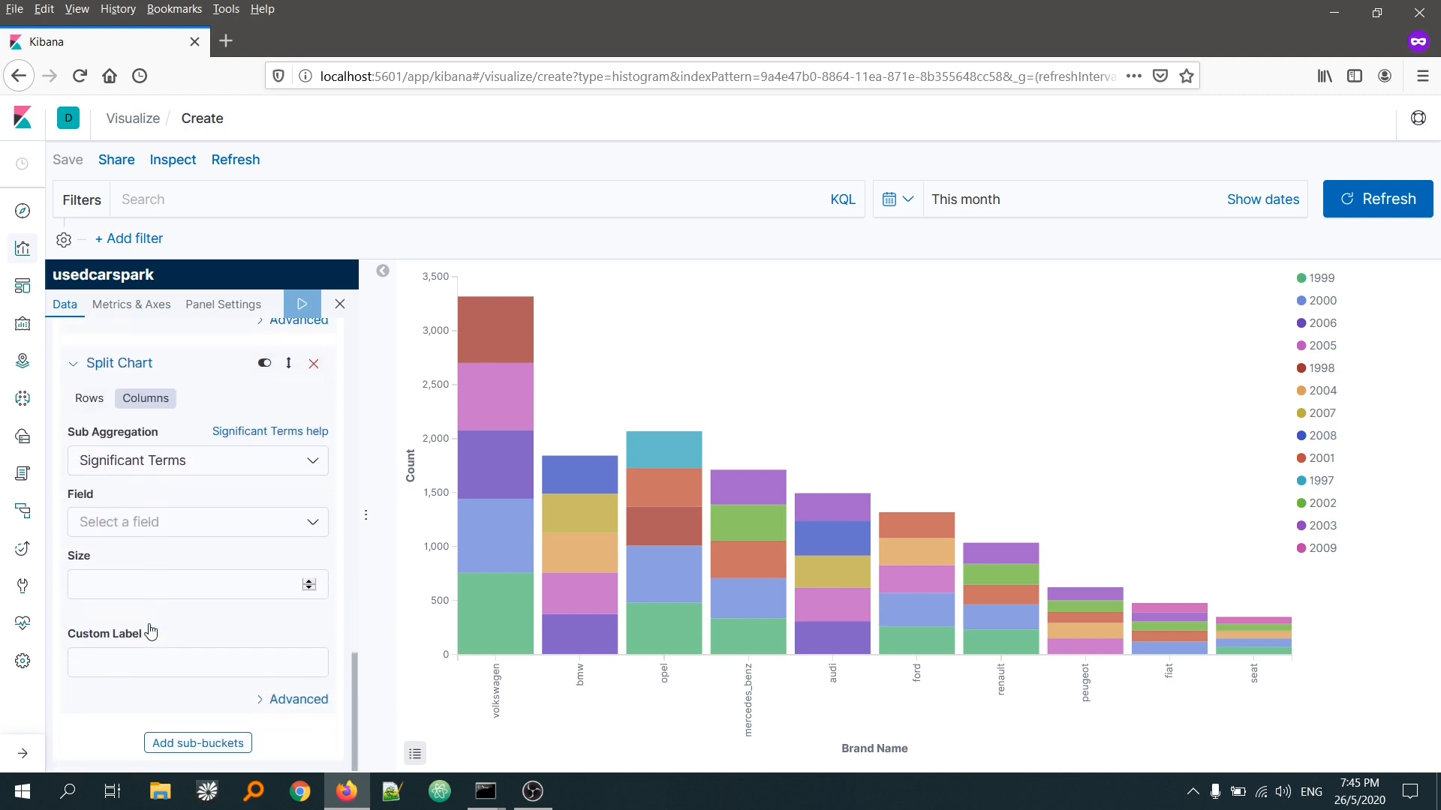
left_click(159, 534)
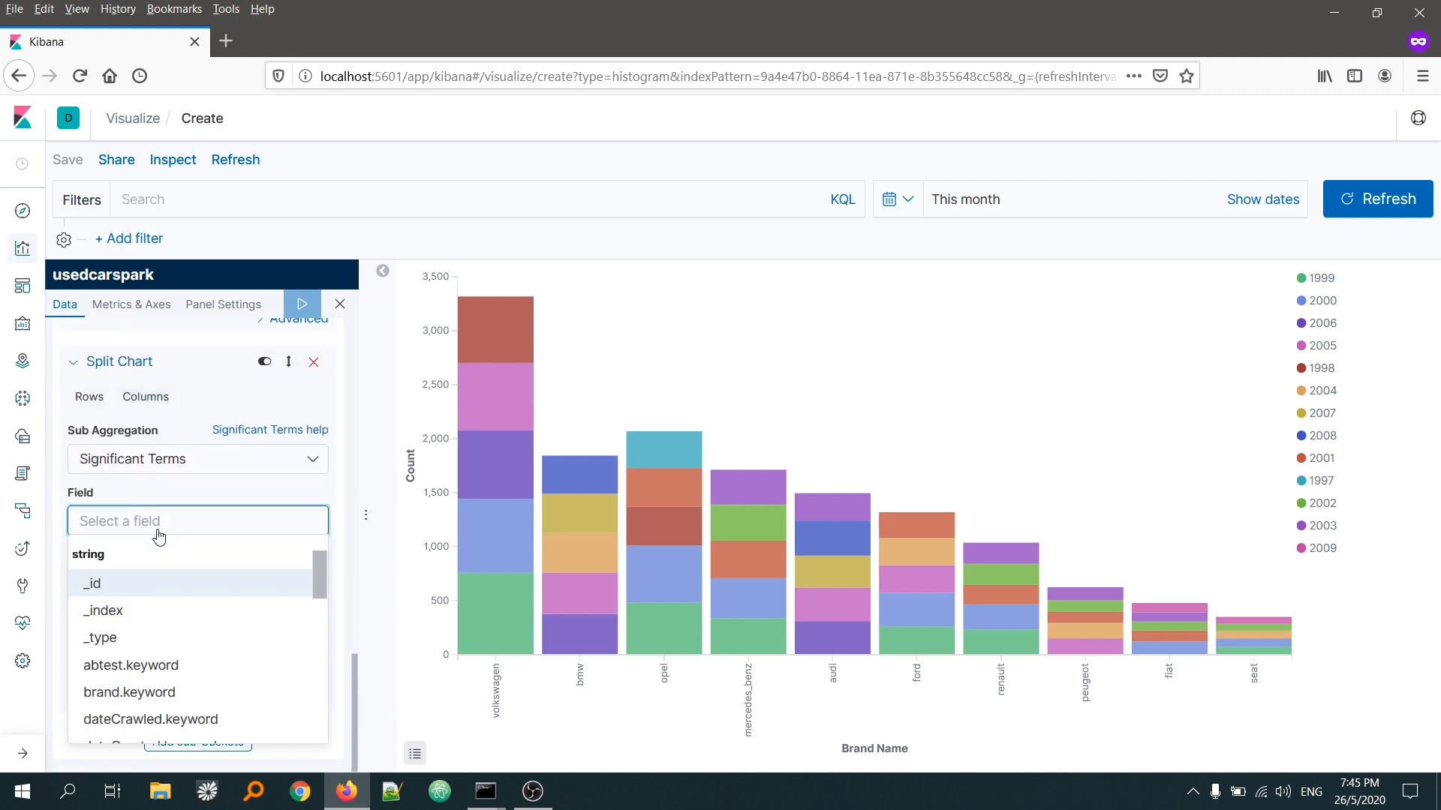
scroll(150, 630, "down", 2)
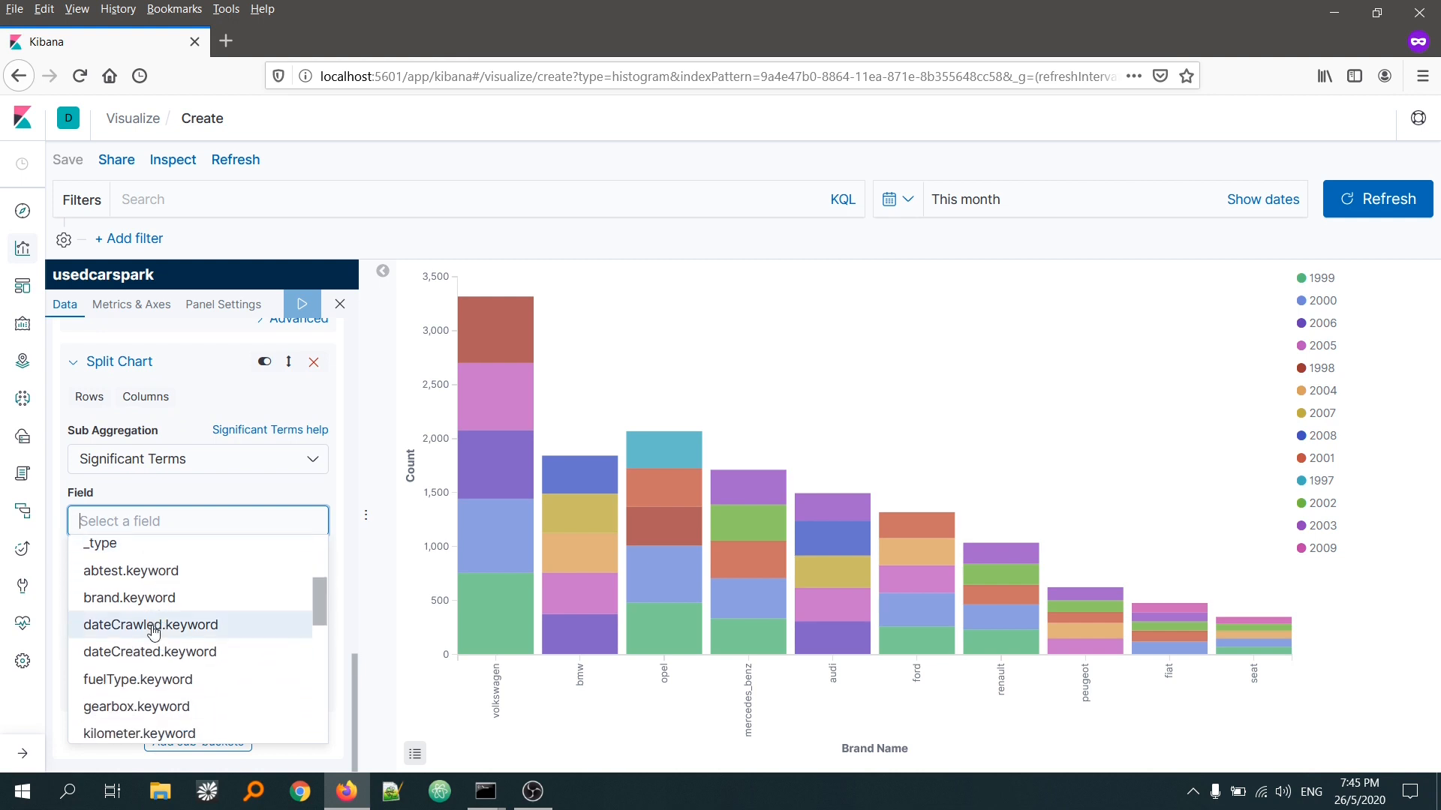
scroll(126, 627, "down", 2)
left_click(125, 625)
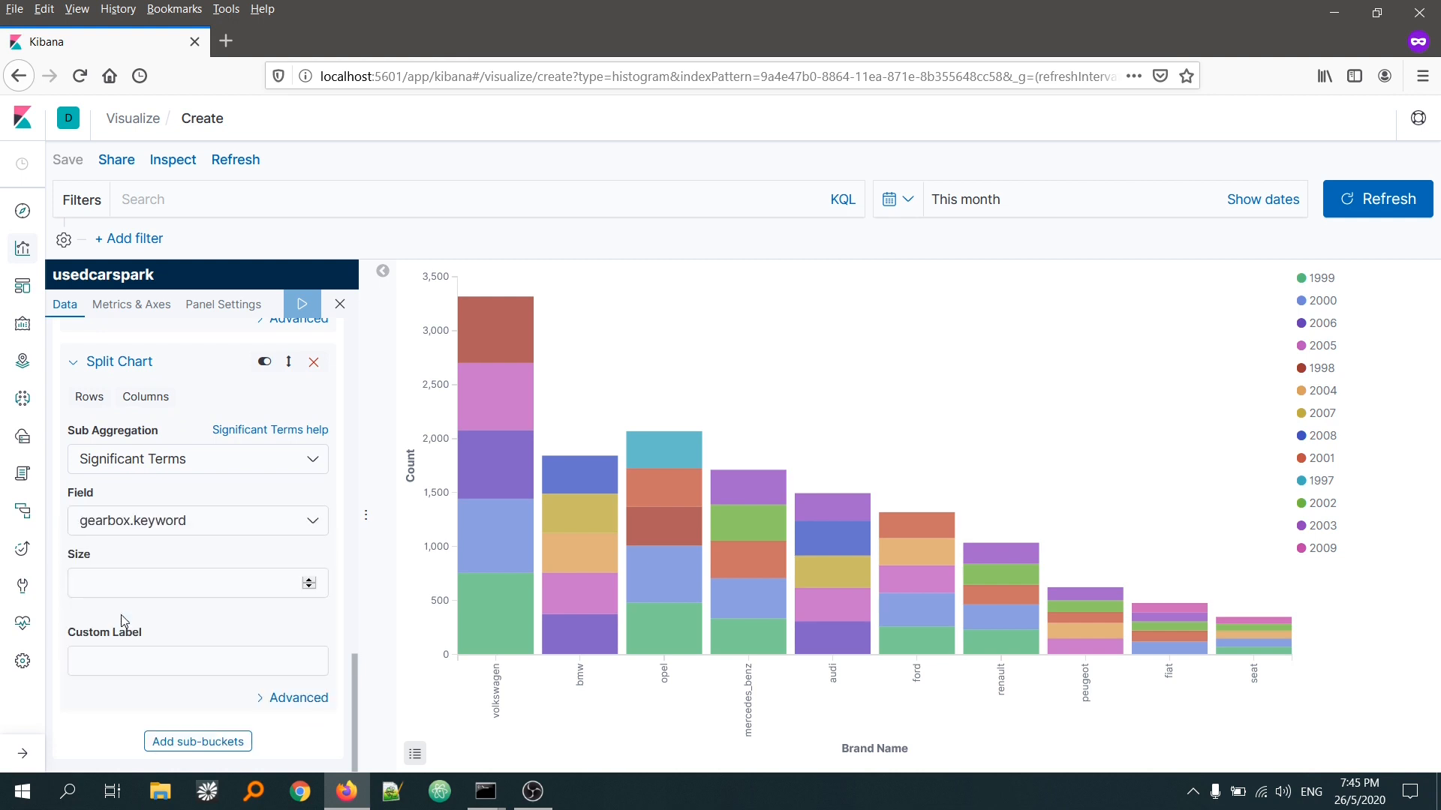
left_click(178, 593)
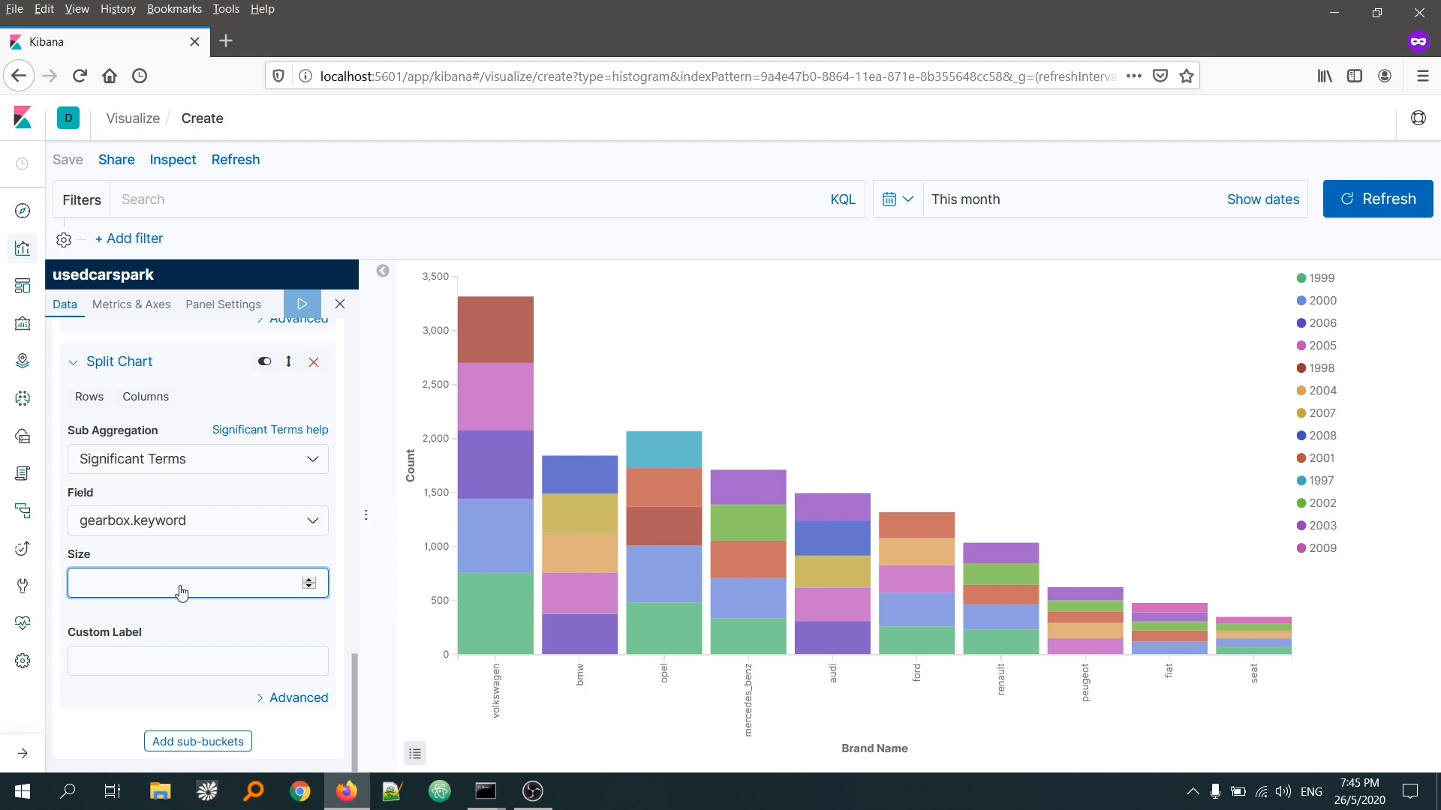
type("2")
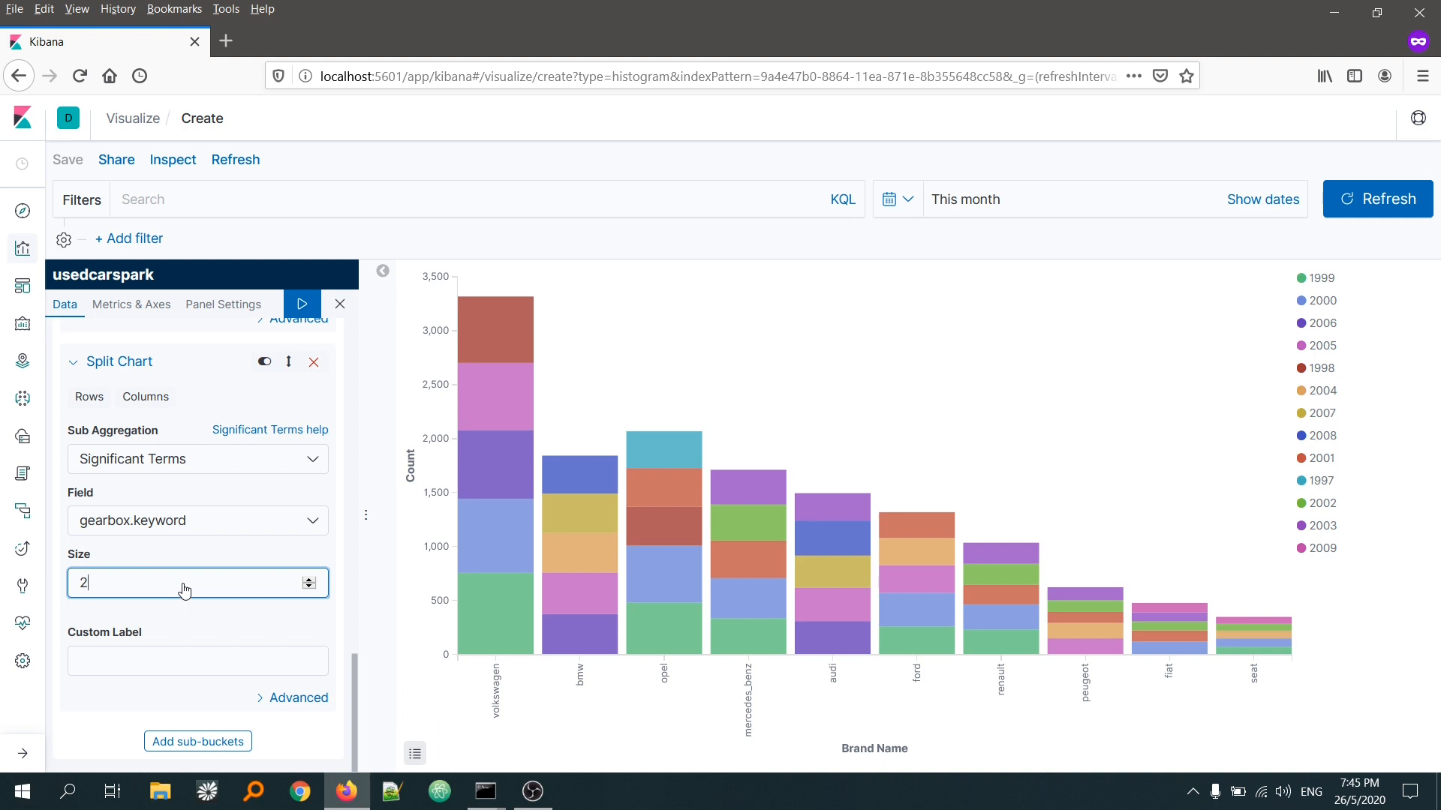
Step: Label the Split Chart bucket "gearbox" and apply the changes to the chart
left_click(152, 667)
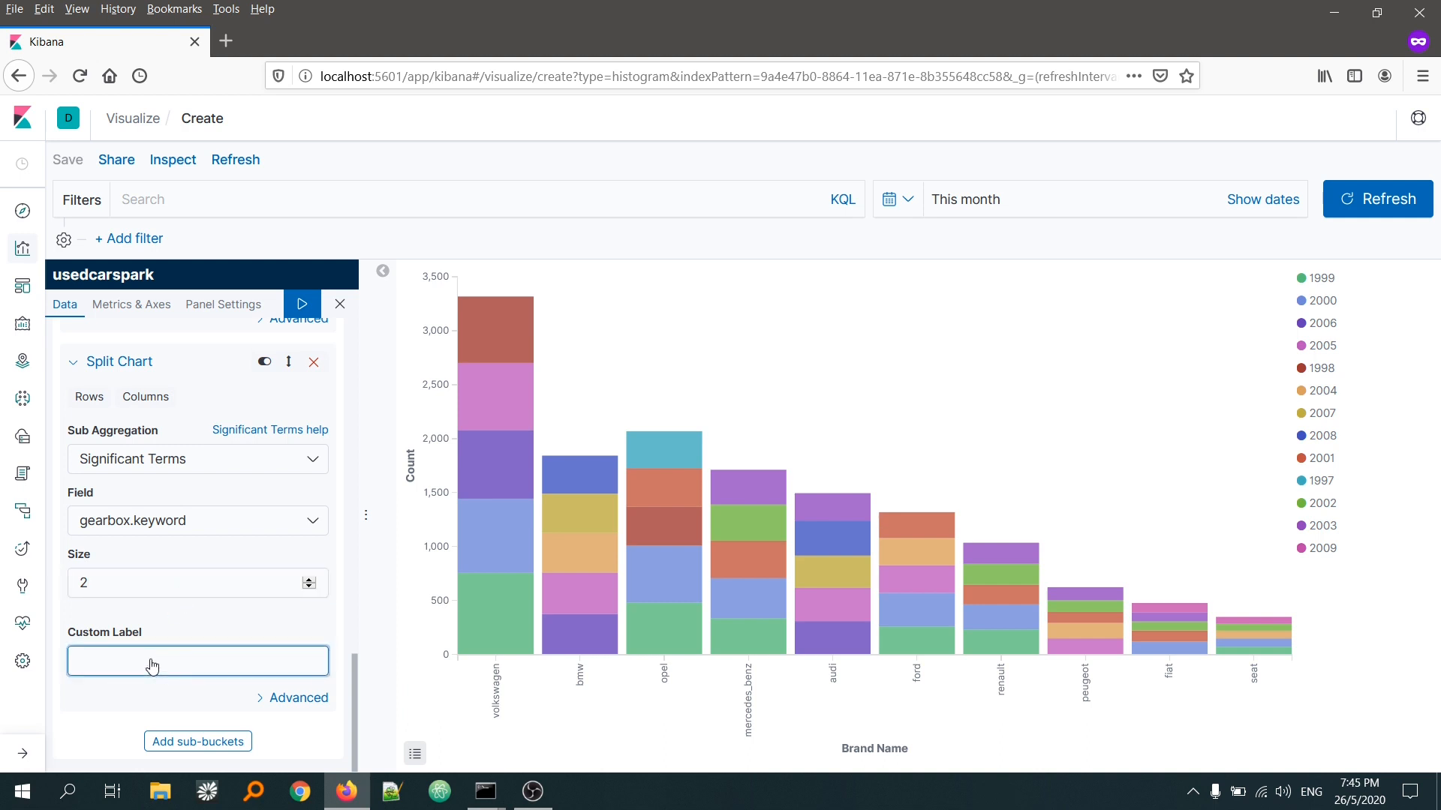
type("G")
left_click(128, 685)
left_click(302, 310)
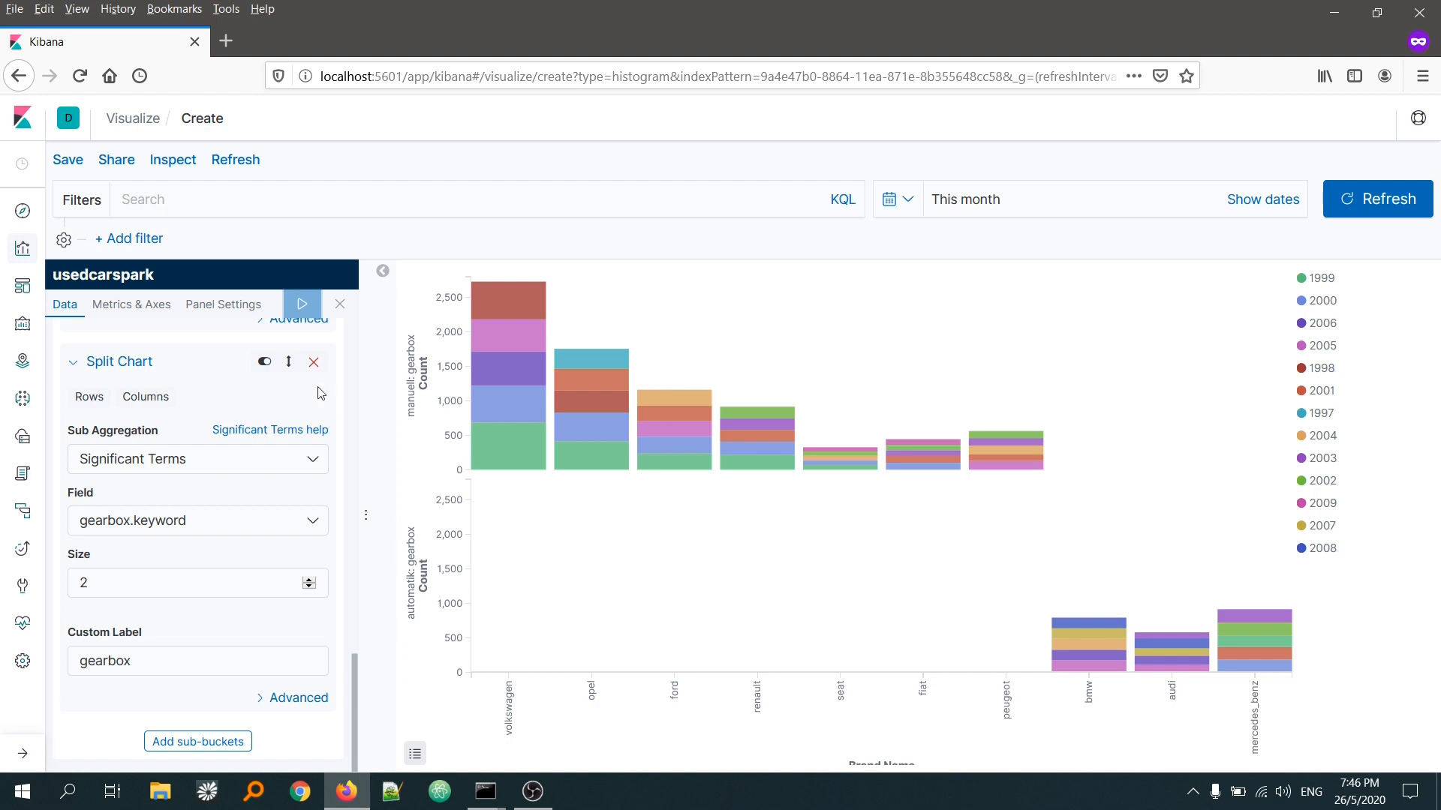
Step: Start a new filter on the yearOfRegistration field using the "is one of" operator
left_click(129, 239)
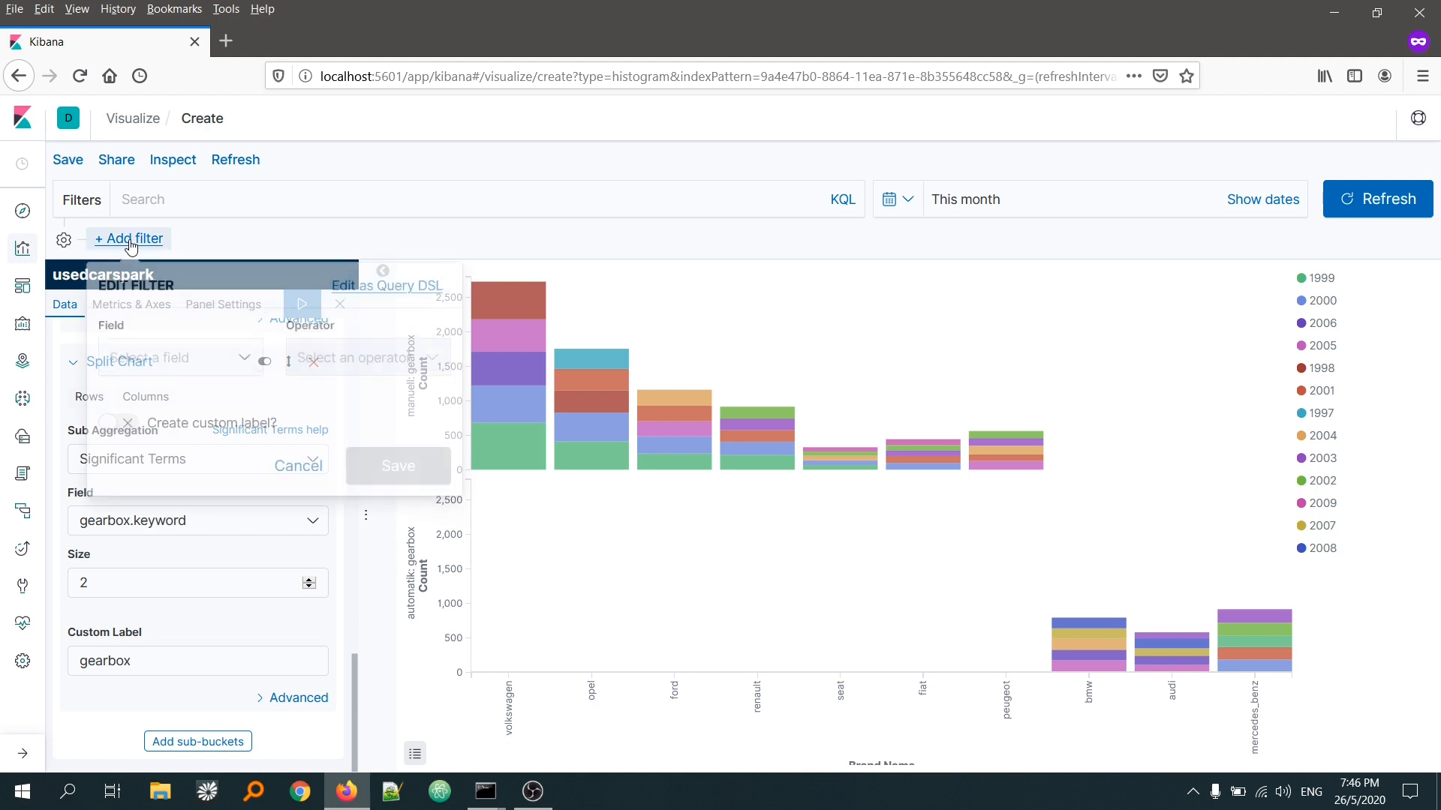
left_click(237, 358)
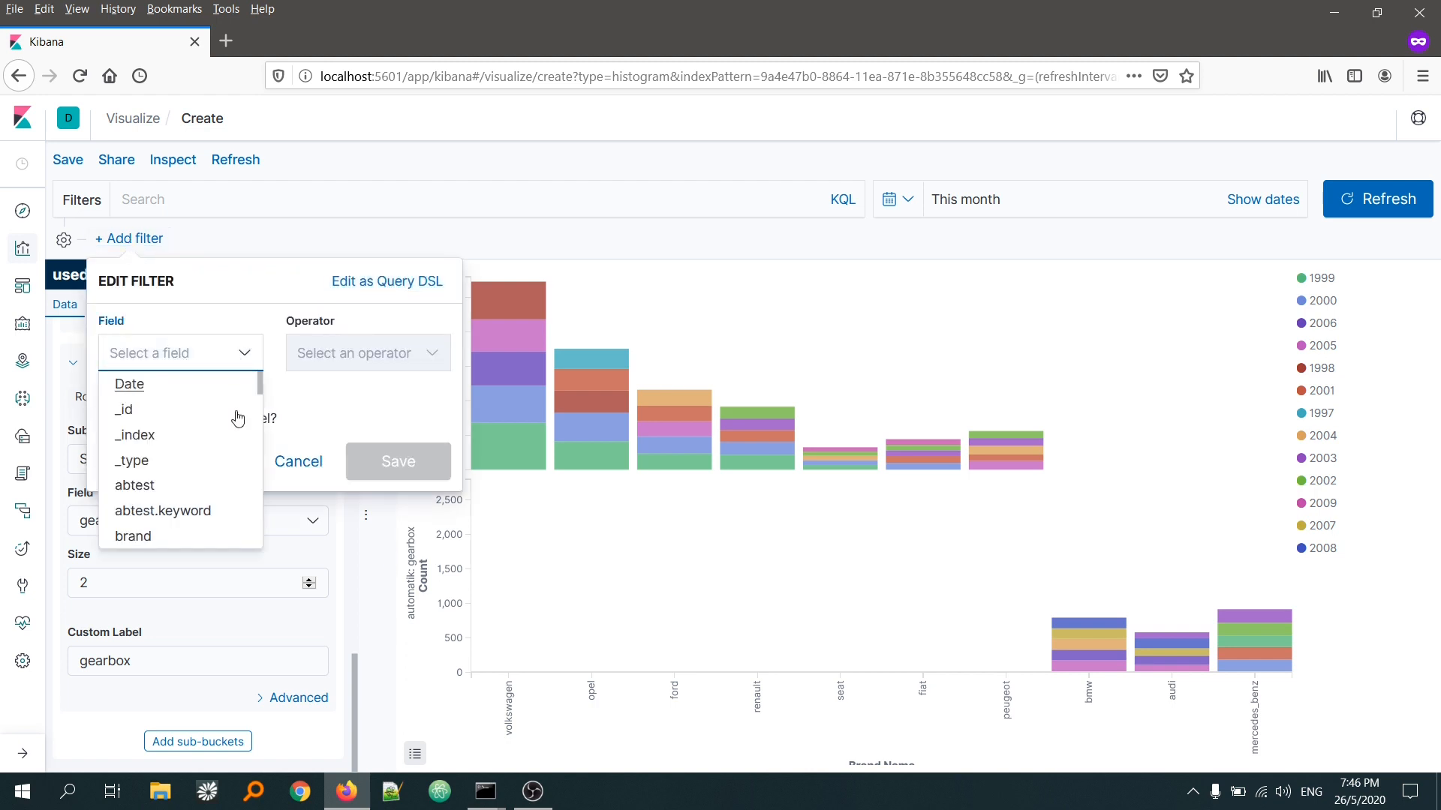
scroll(201, 441, "down", 3)
scroll(201, 442, "down", 10)
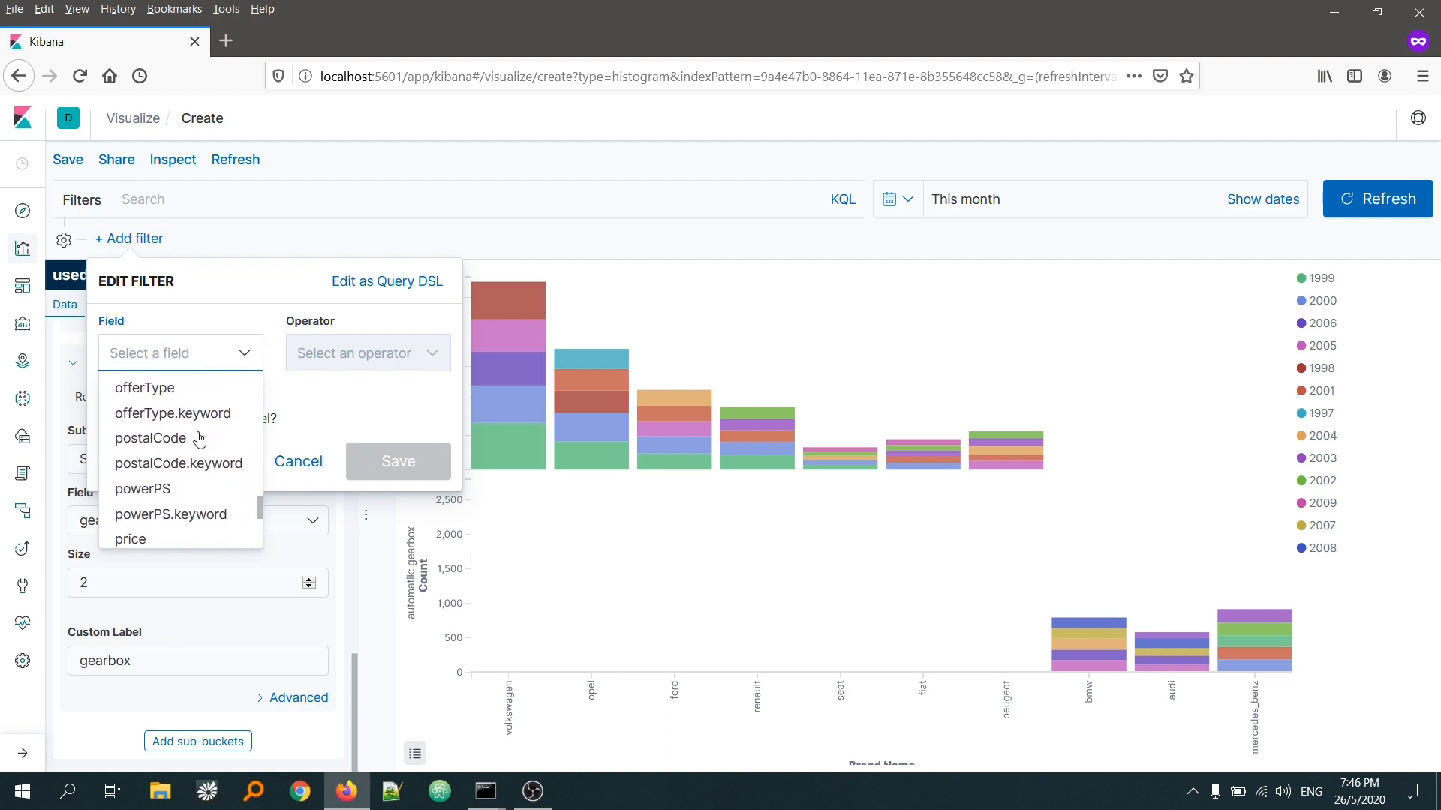
left_click(177, 511)
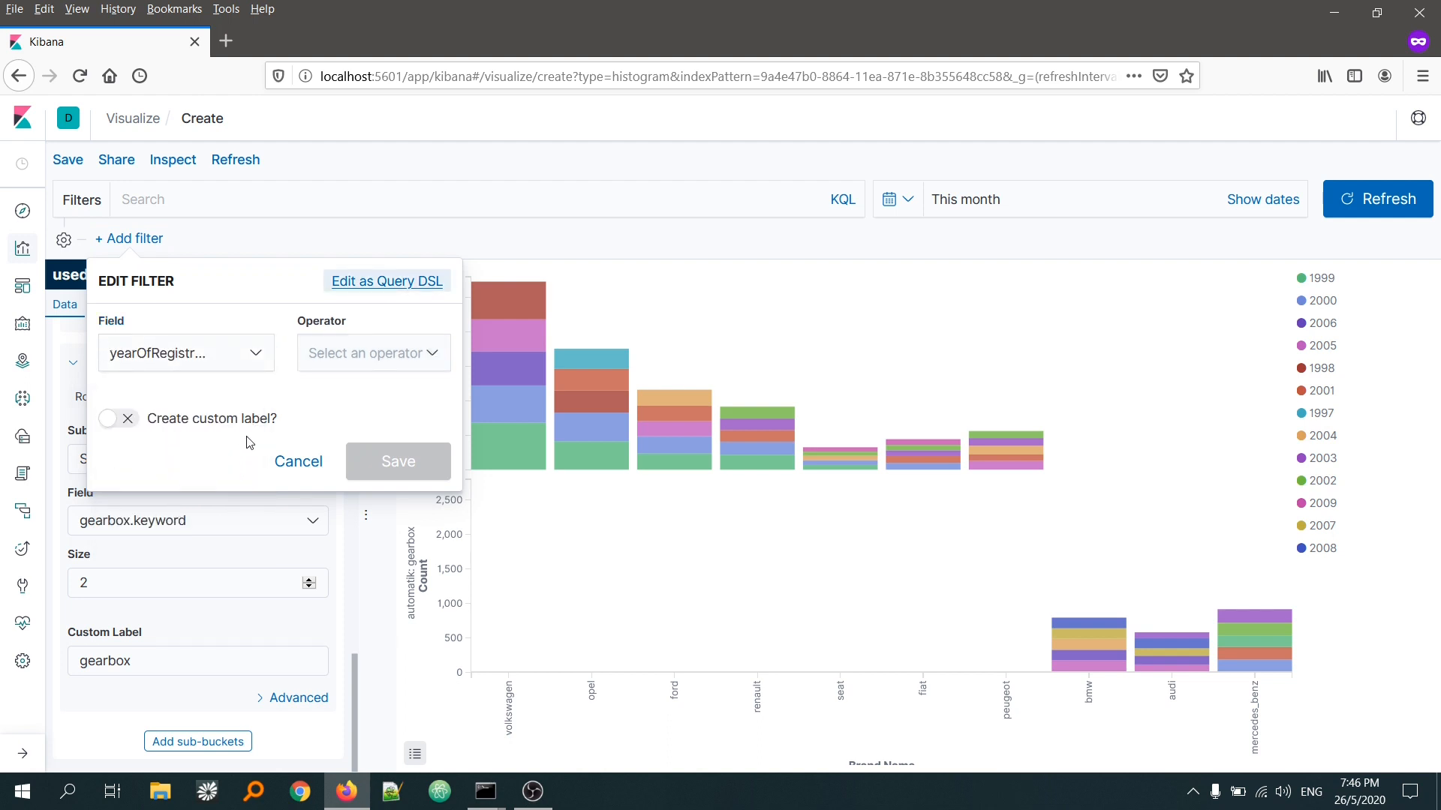
left_click(385, 359)
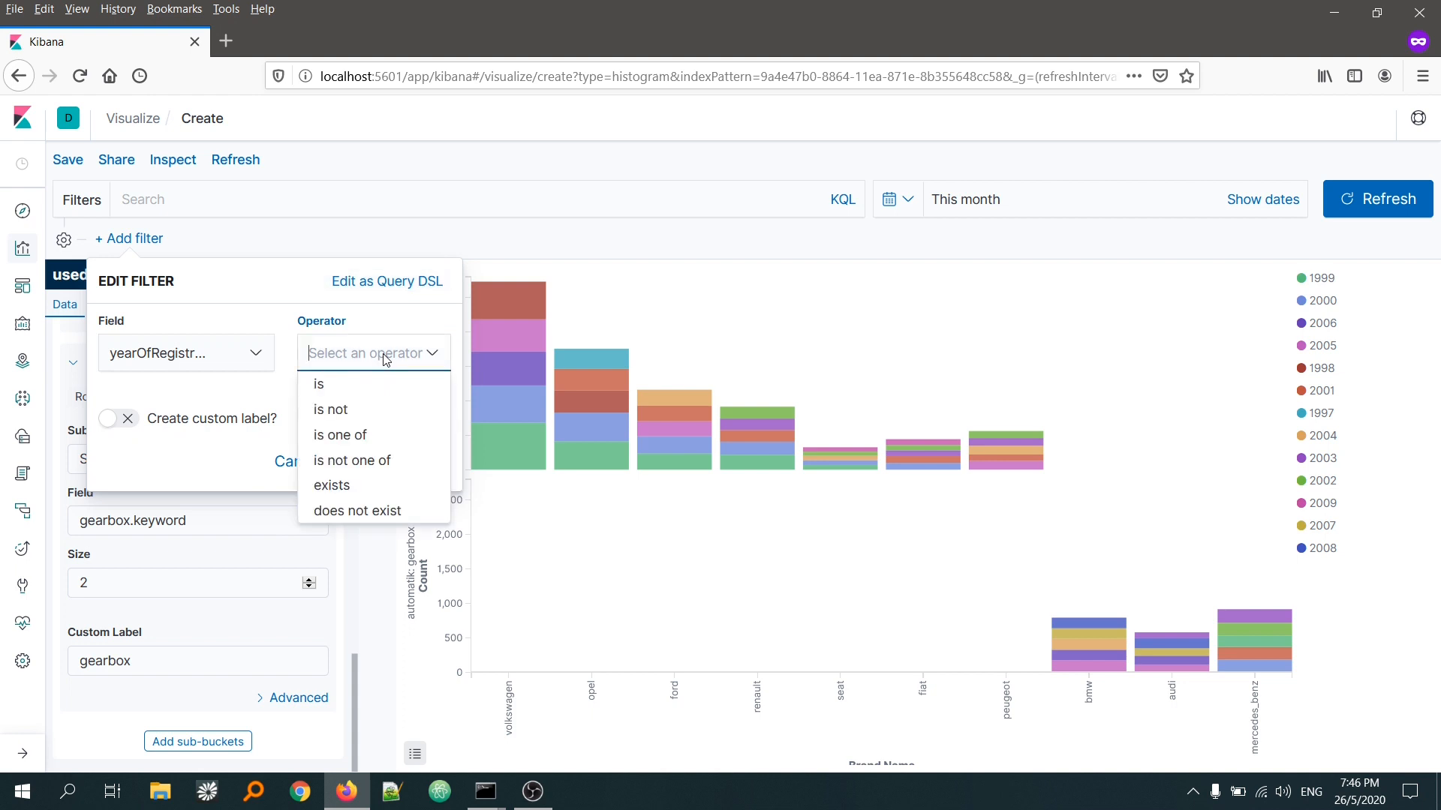
left_click(343, 436)
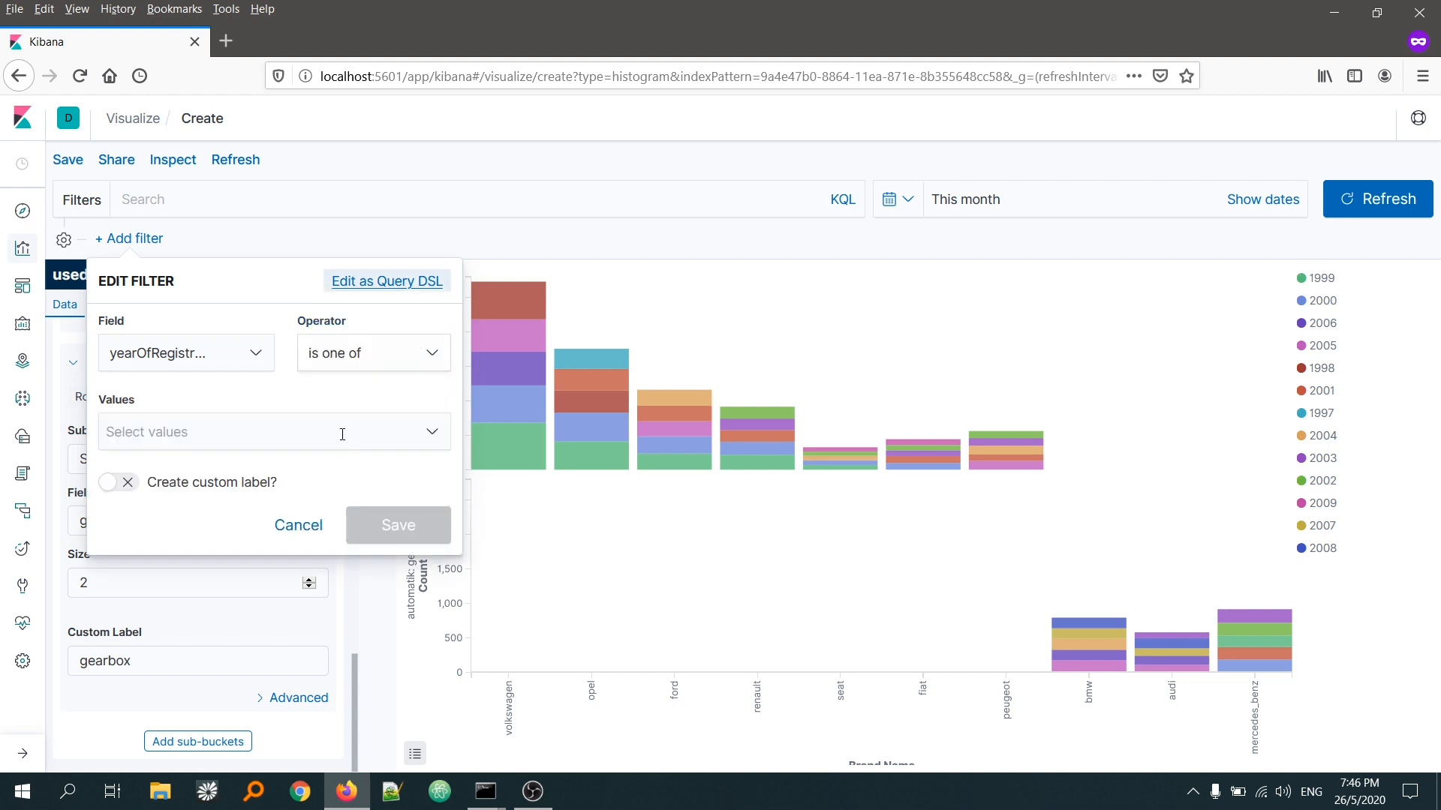
Step: Enter 2015, 2016, 2017, 2018, 2019 and 2020 as the filter's values and save the filter
left_click(256, 433)
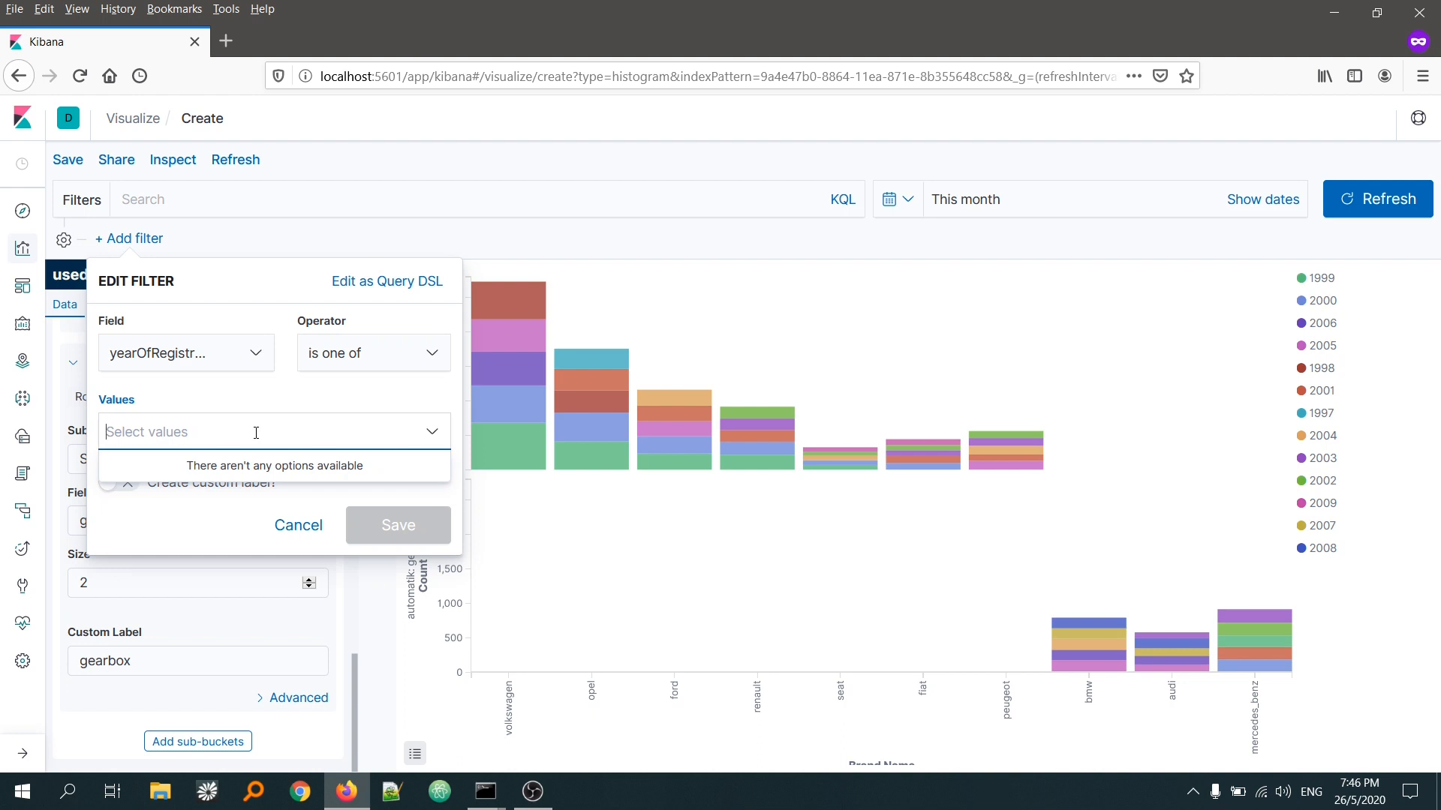
type("2015")
key("Return")
type("2016")
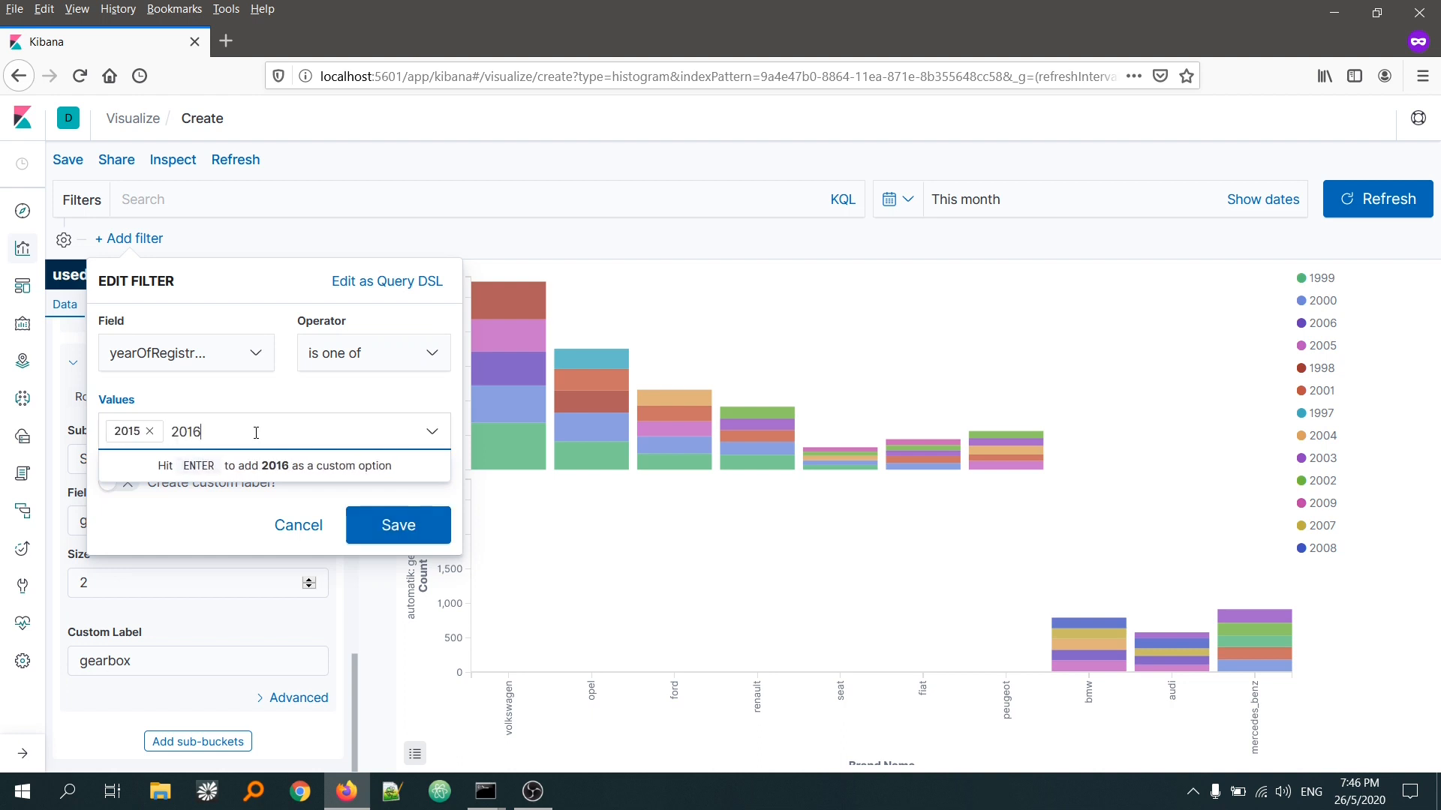
key("Return")
type("2017")
key("Return")
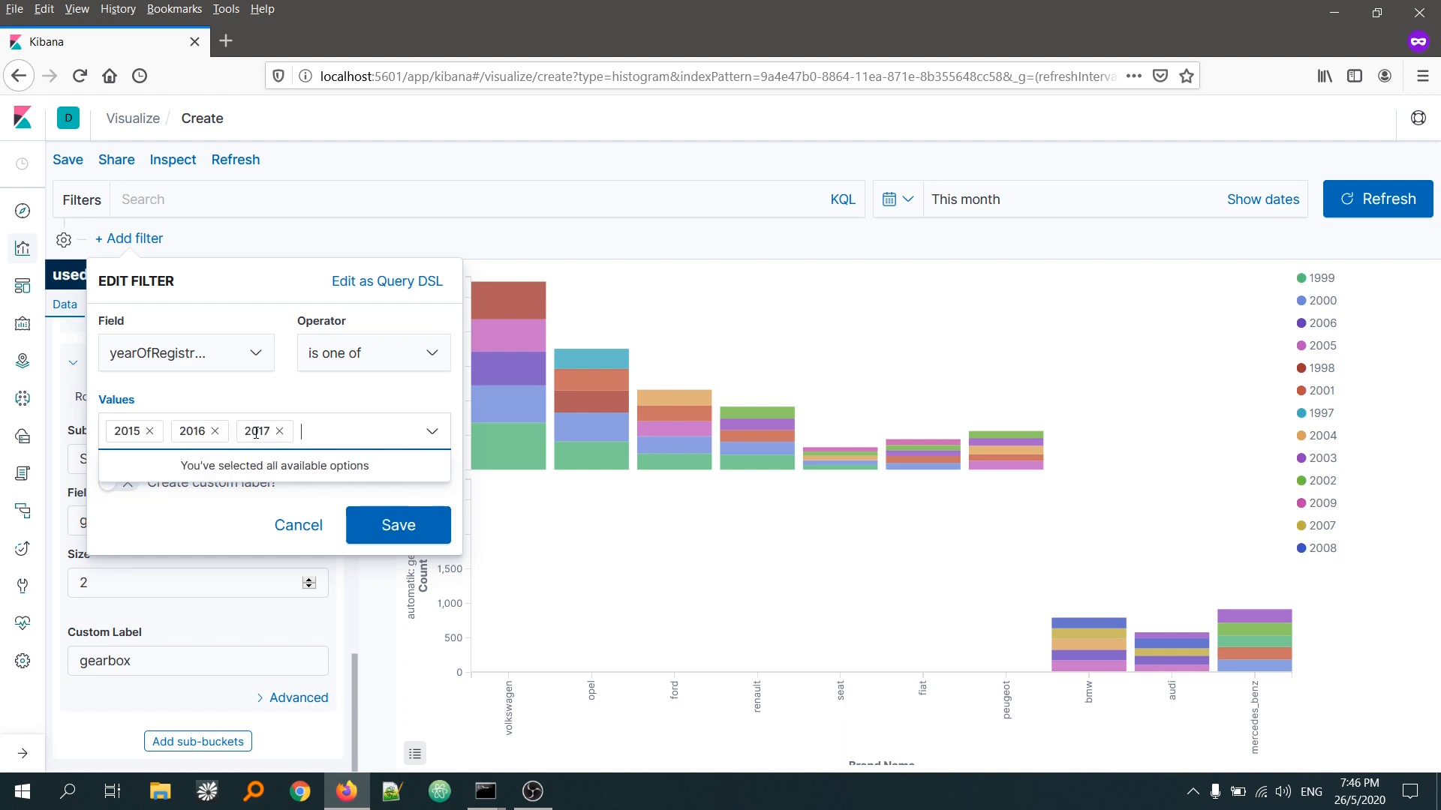
type("2018")
key("Return")
type("2019")
key("Return")
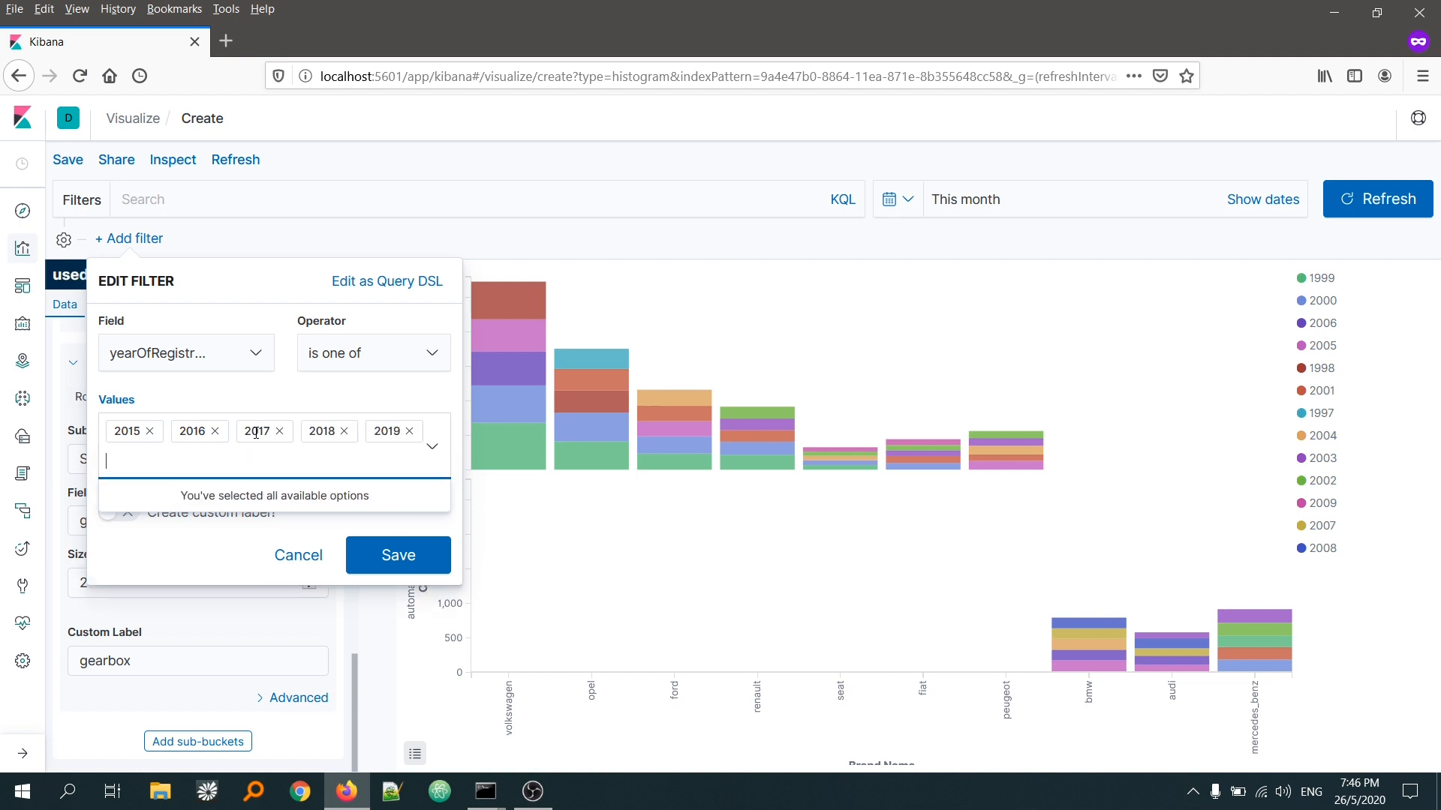
type("2020")
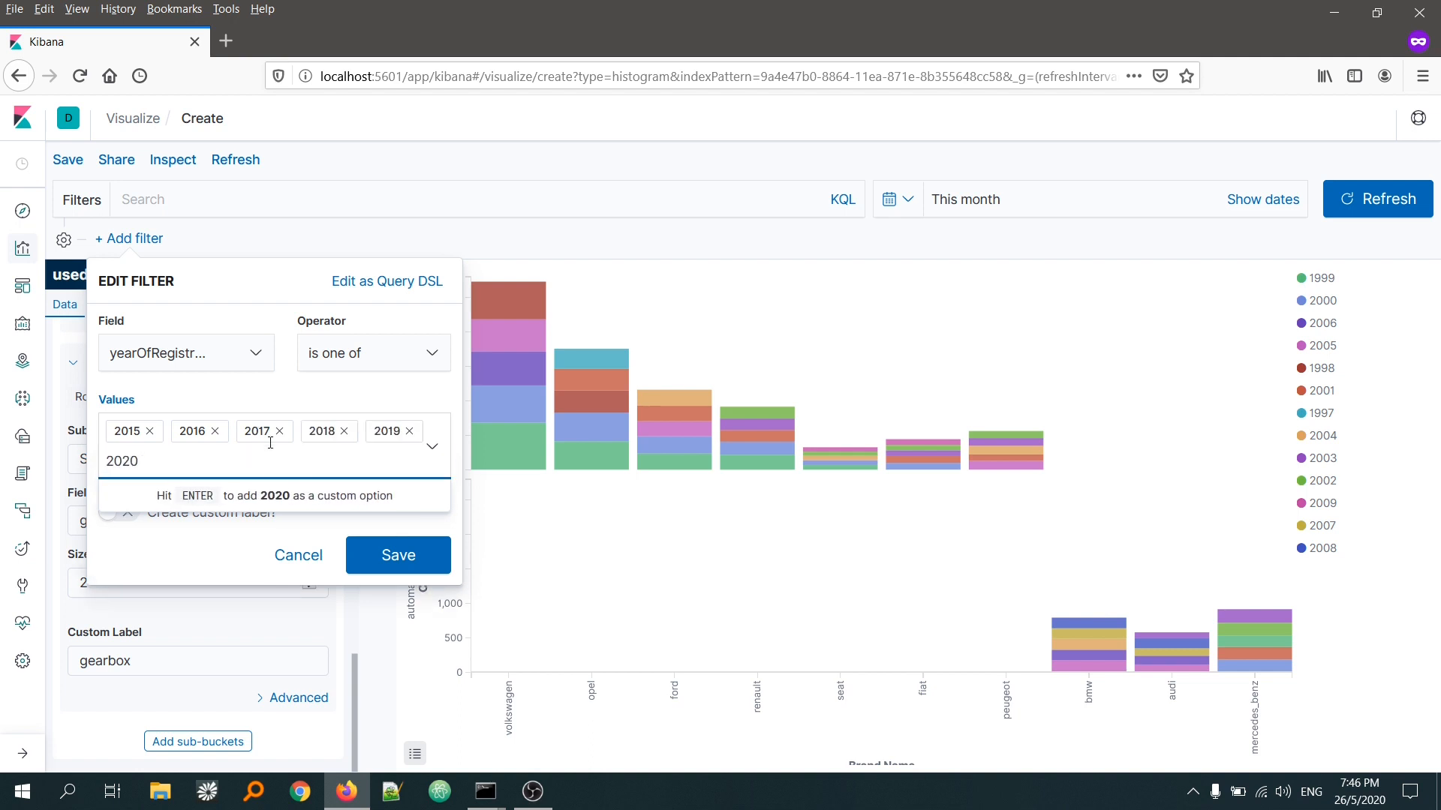
key("Return")
left_click(393, 555)
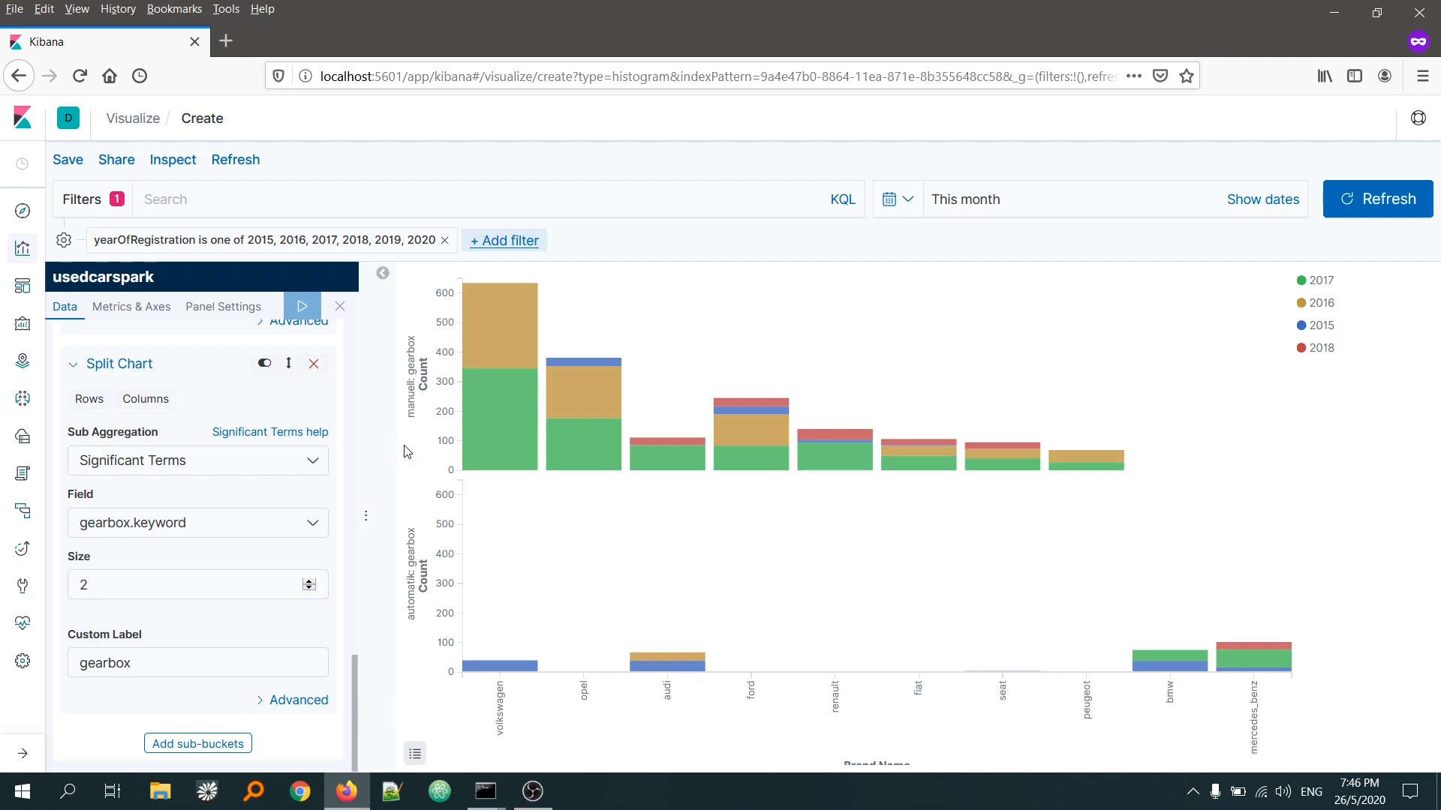
Step: Examine the details of the volkswagen bar segments for 2017 in the manuell chart and 2015 in the automatik chart
mouse_move(500, 438)
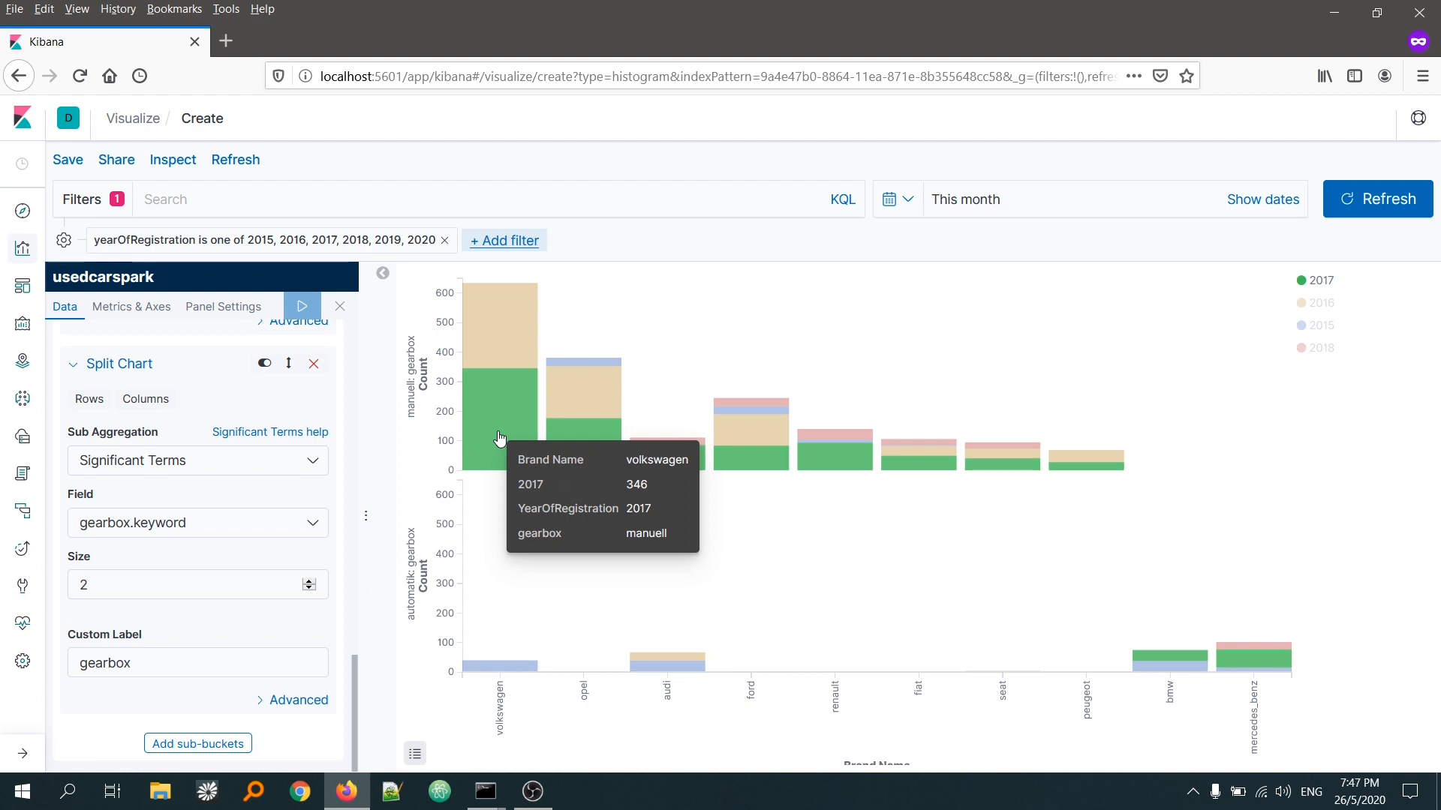
mouse_move(468, 668)
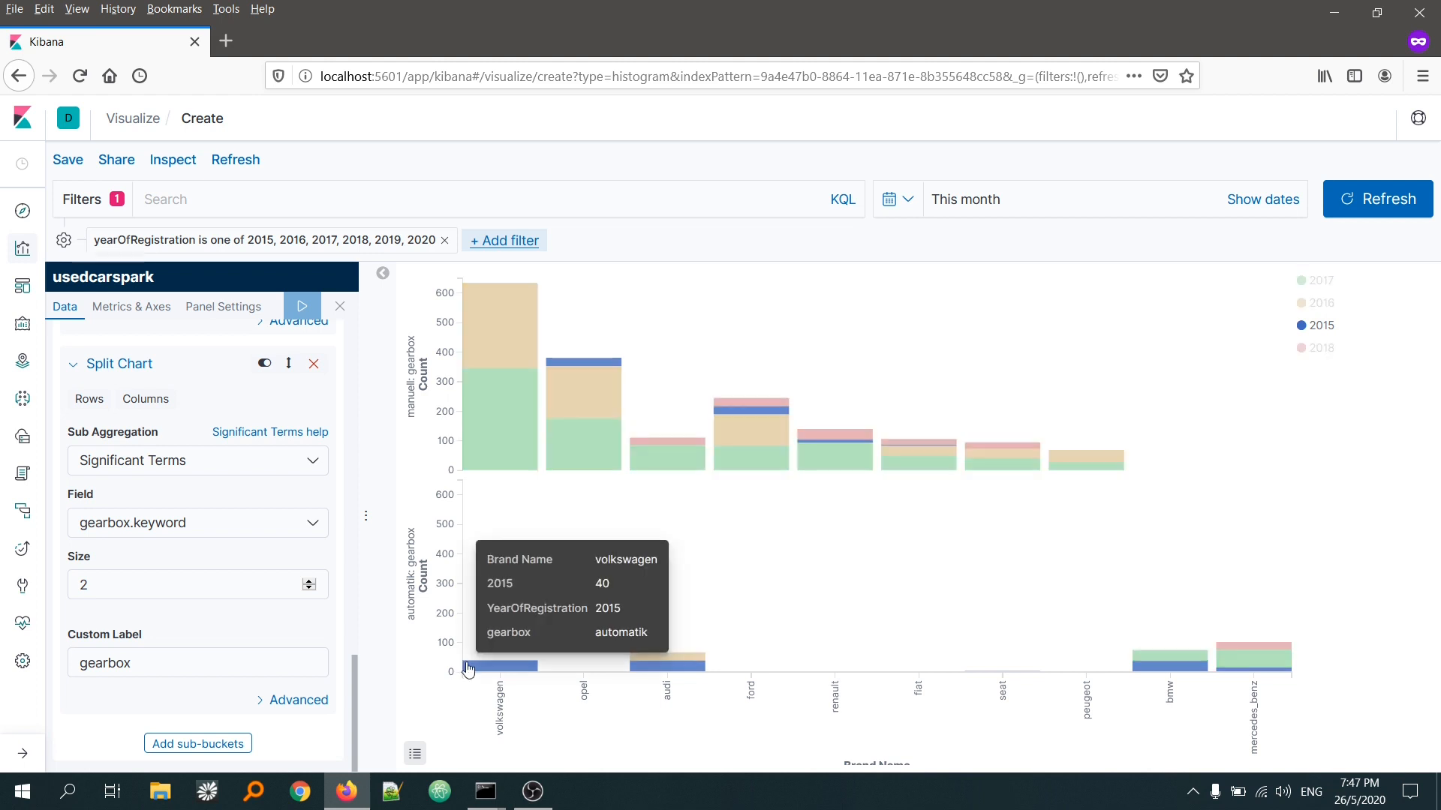